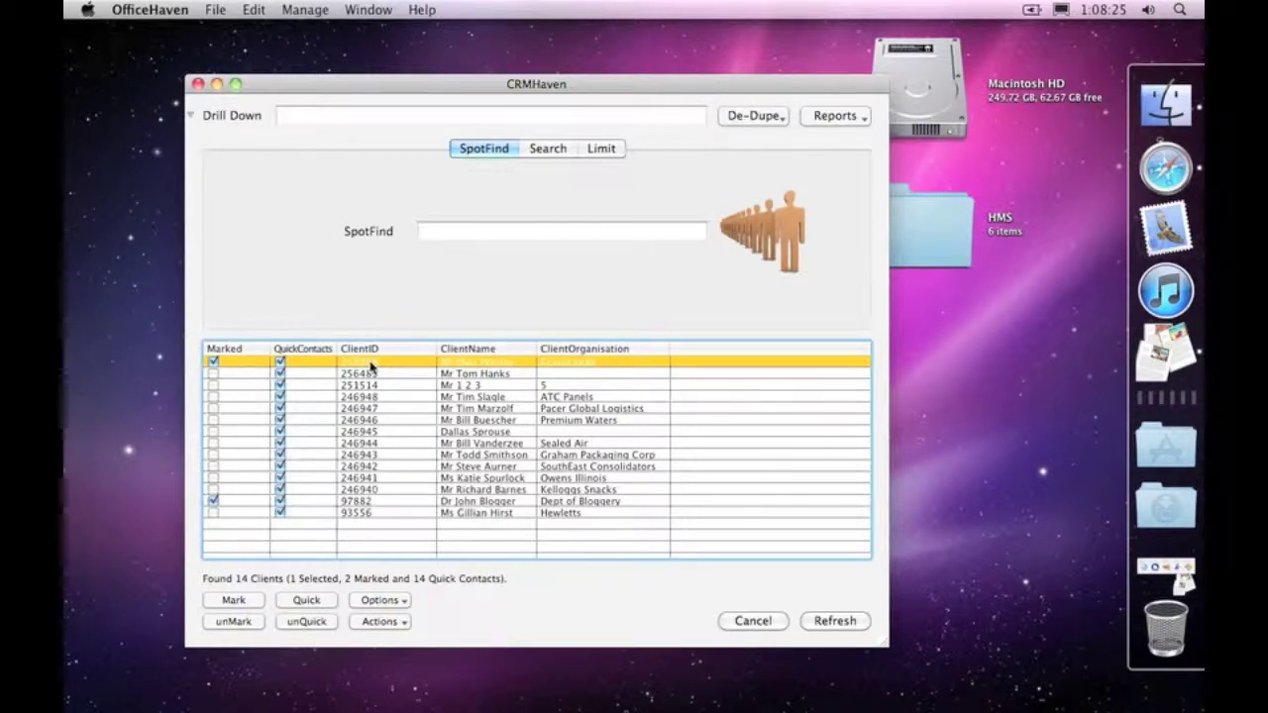
Open the first client's record for editing and keep its group as 3 Demo Group
double_click(370, 362)
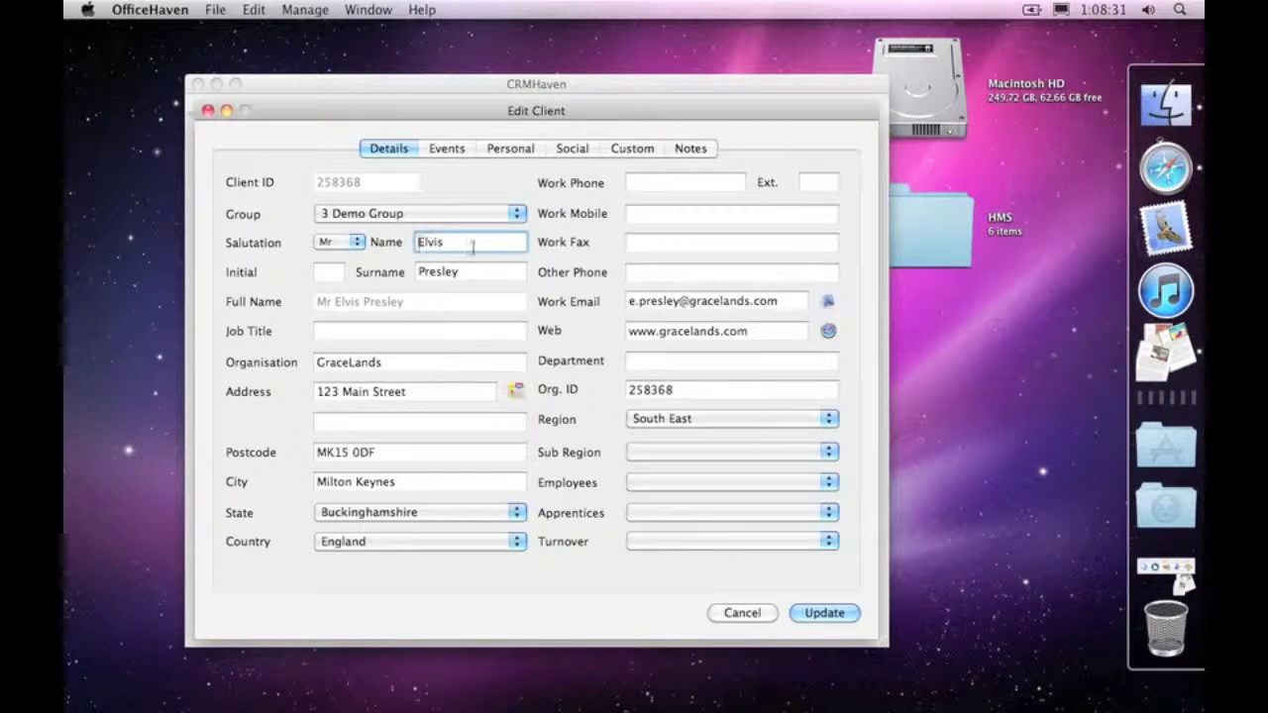
left_click(366, 216)
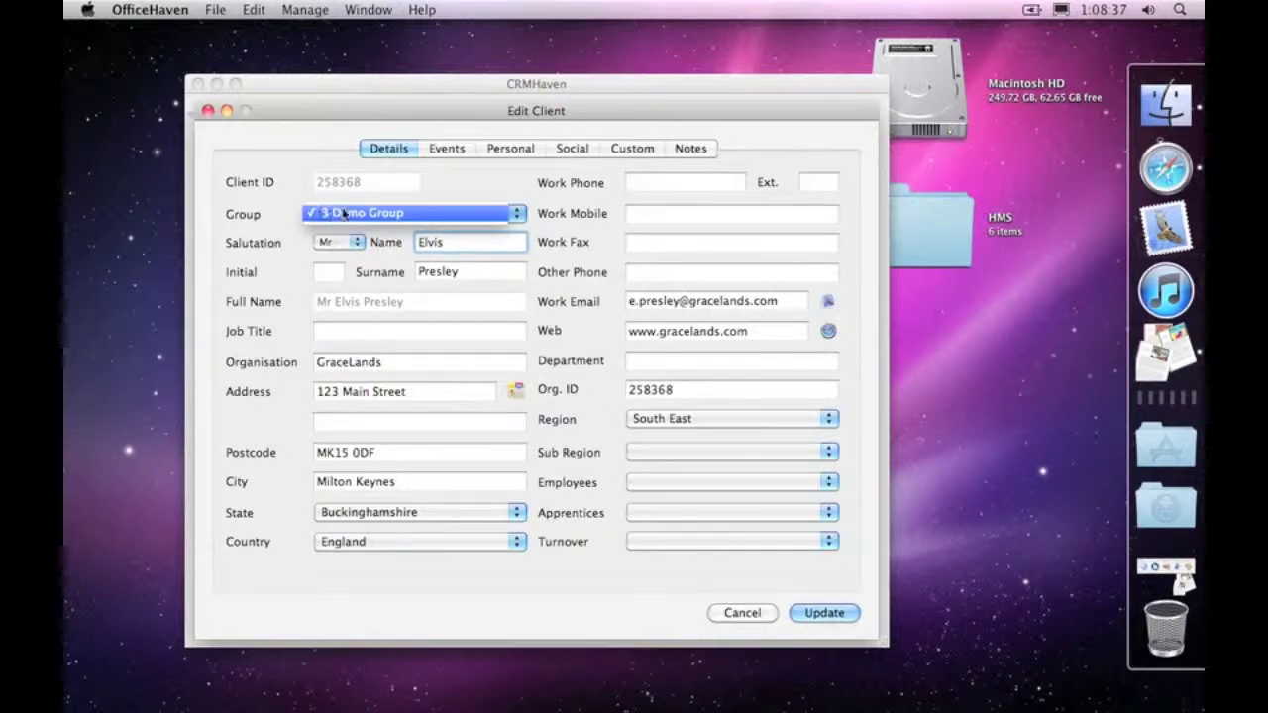
left_click(488, 218)
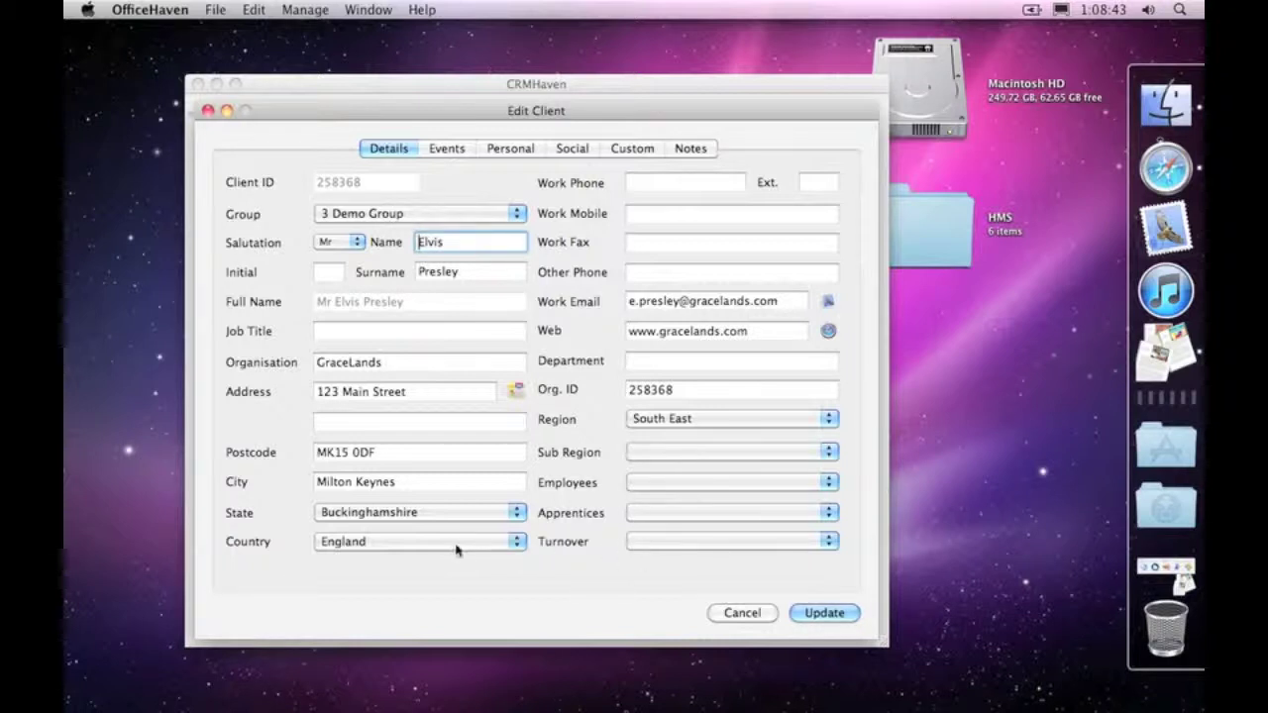
Browse the county list and leave the county set to Buckinghamshire
left_click(418, 514)
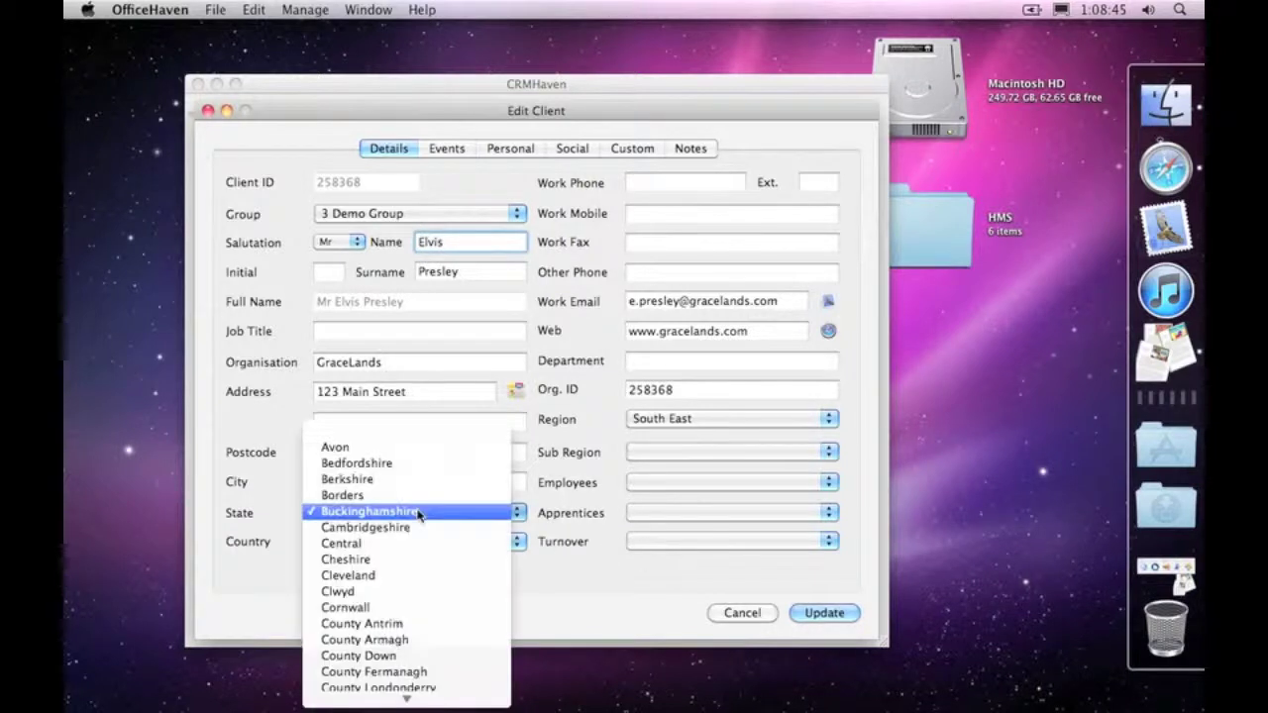
mouse_move(406, 697)
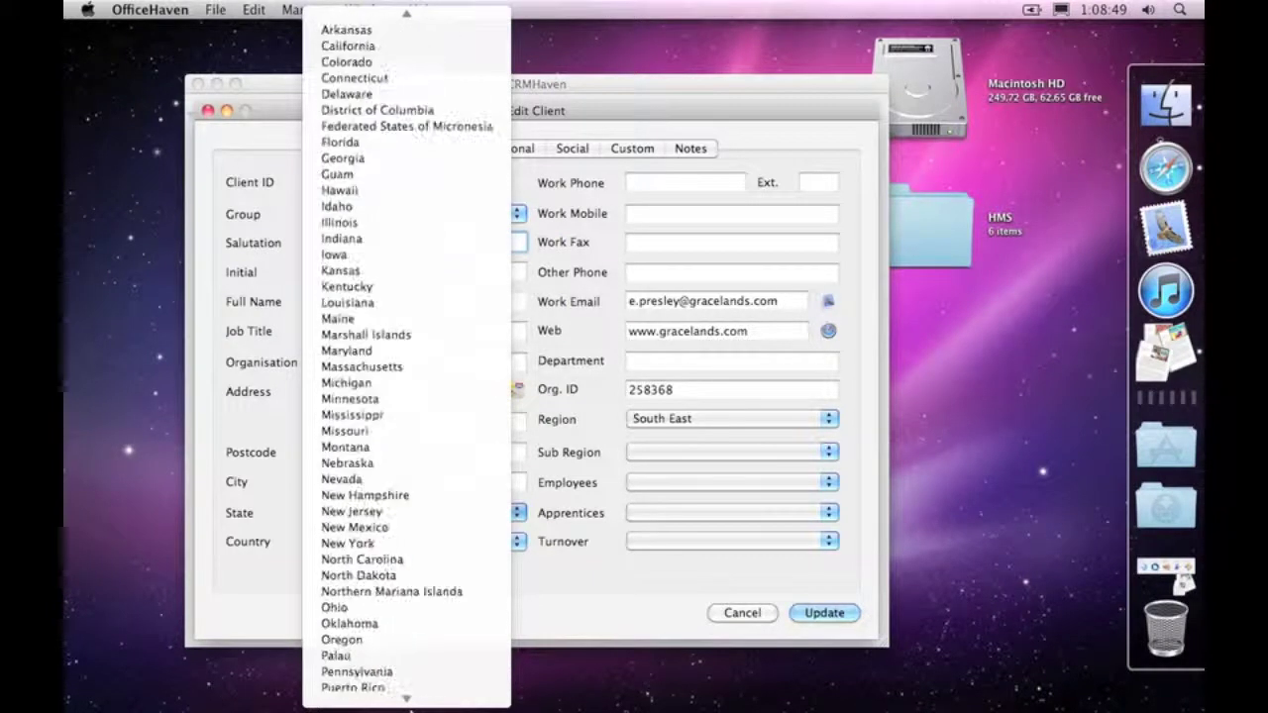
scroll(411, 475, "down", 5)
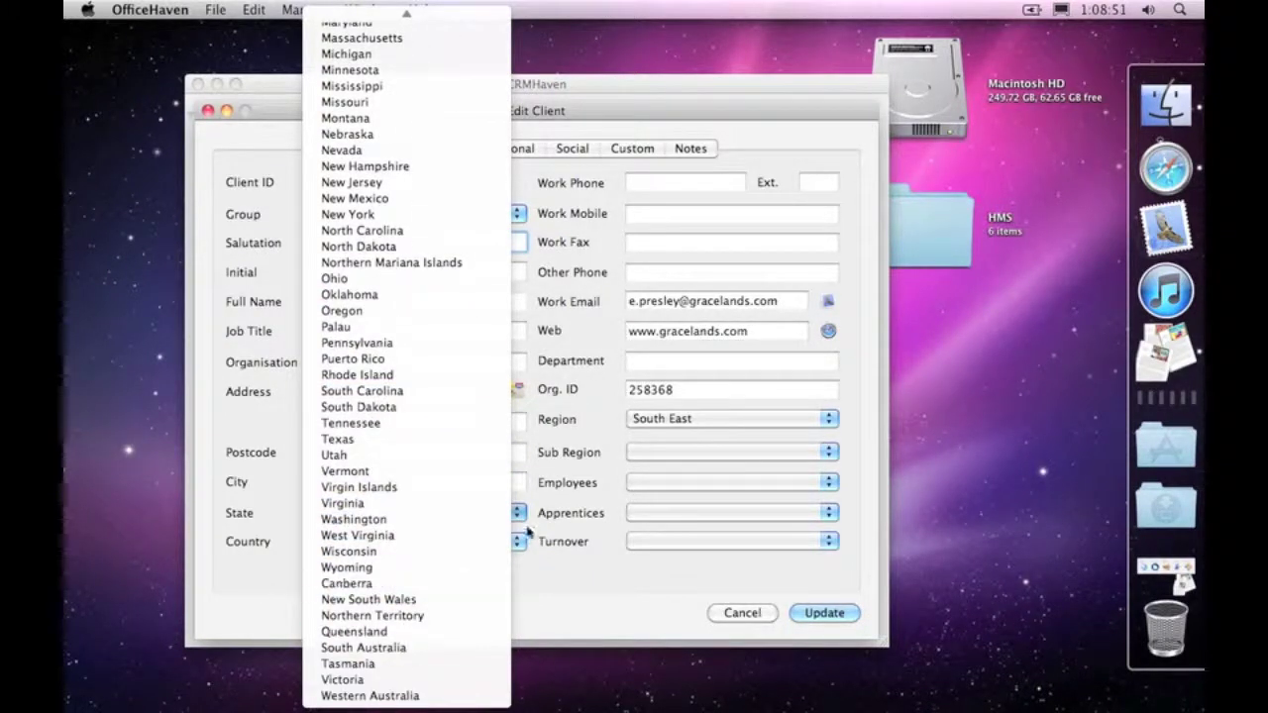
left_click(608, 613)
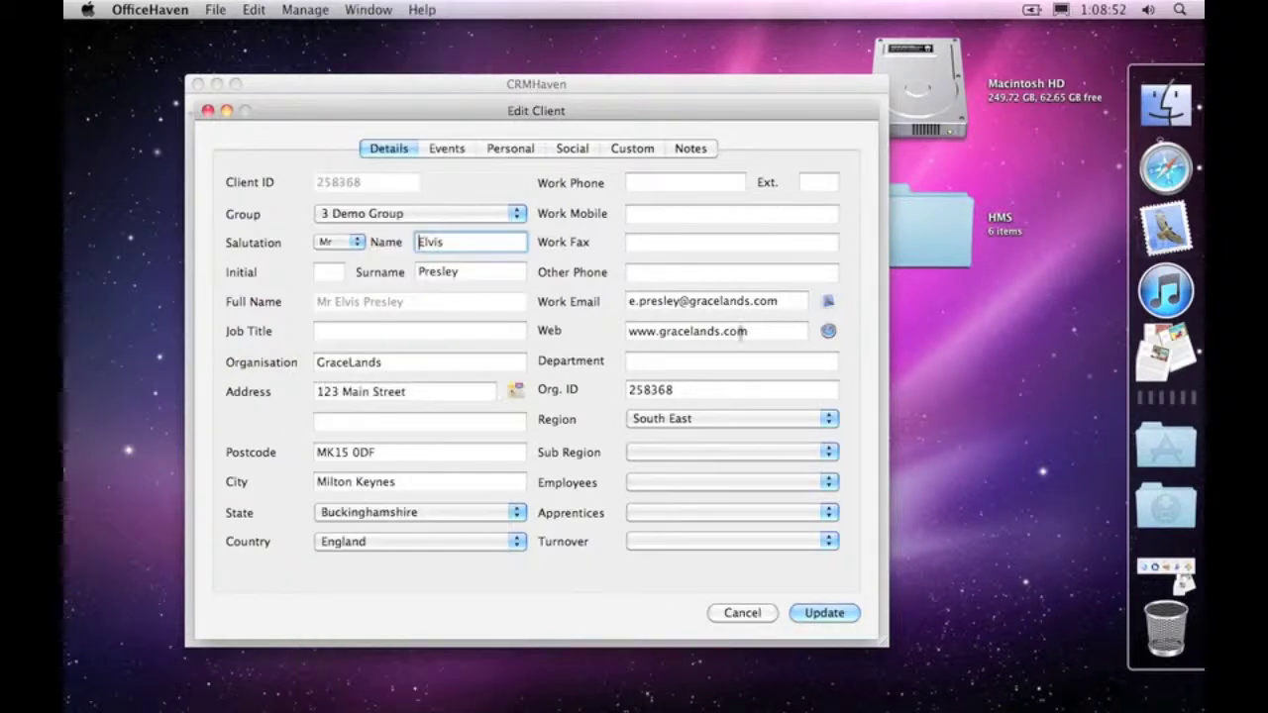
left_click(666, 423)
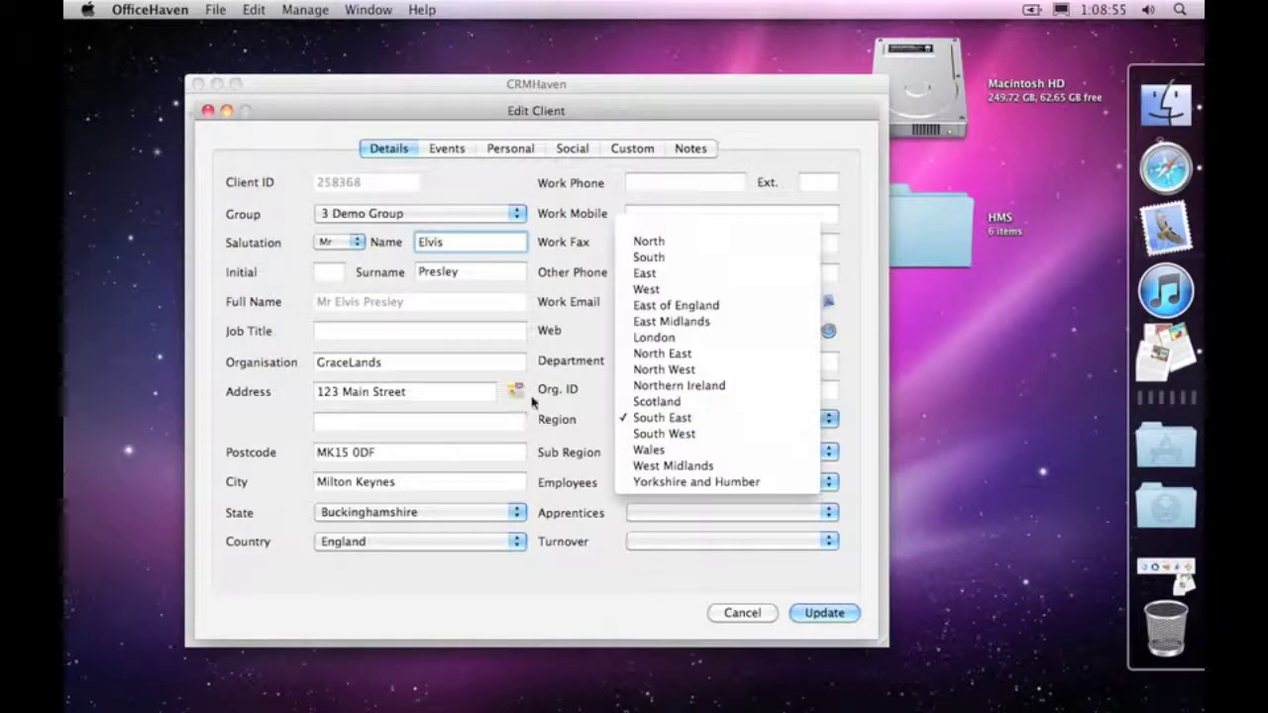
left_click(581, 442)
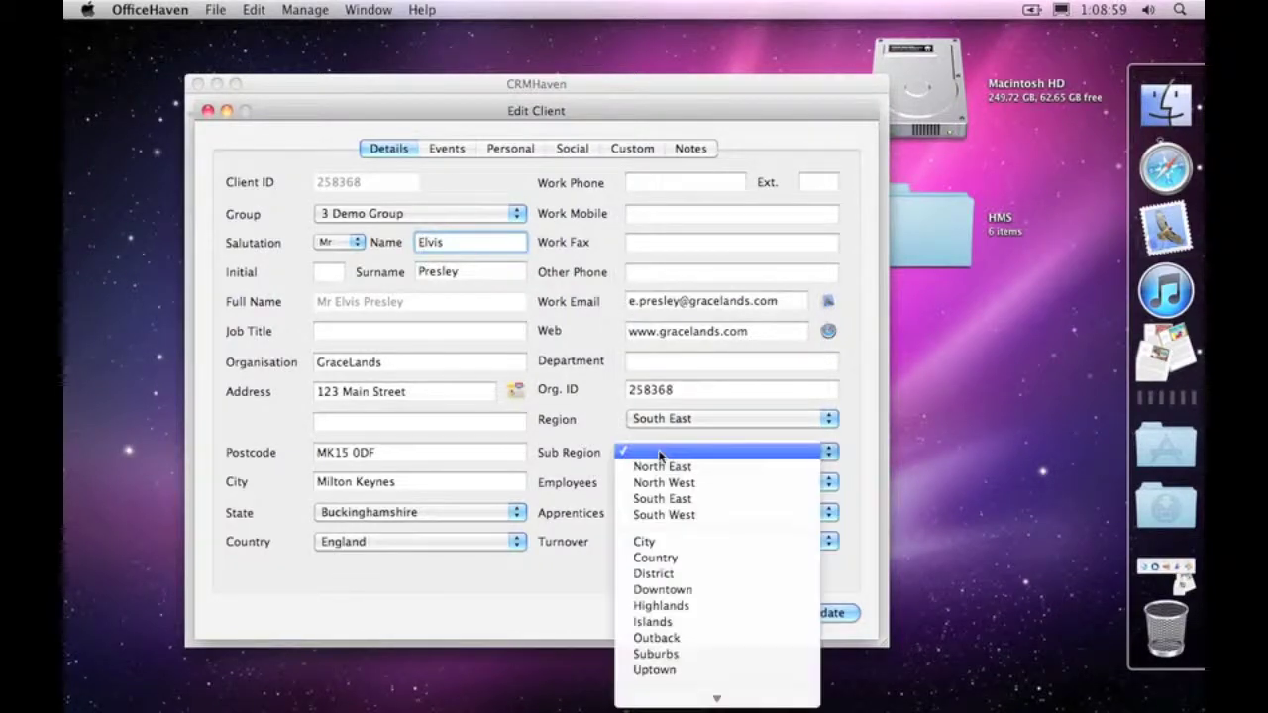
left_click(633, 453)
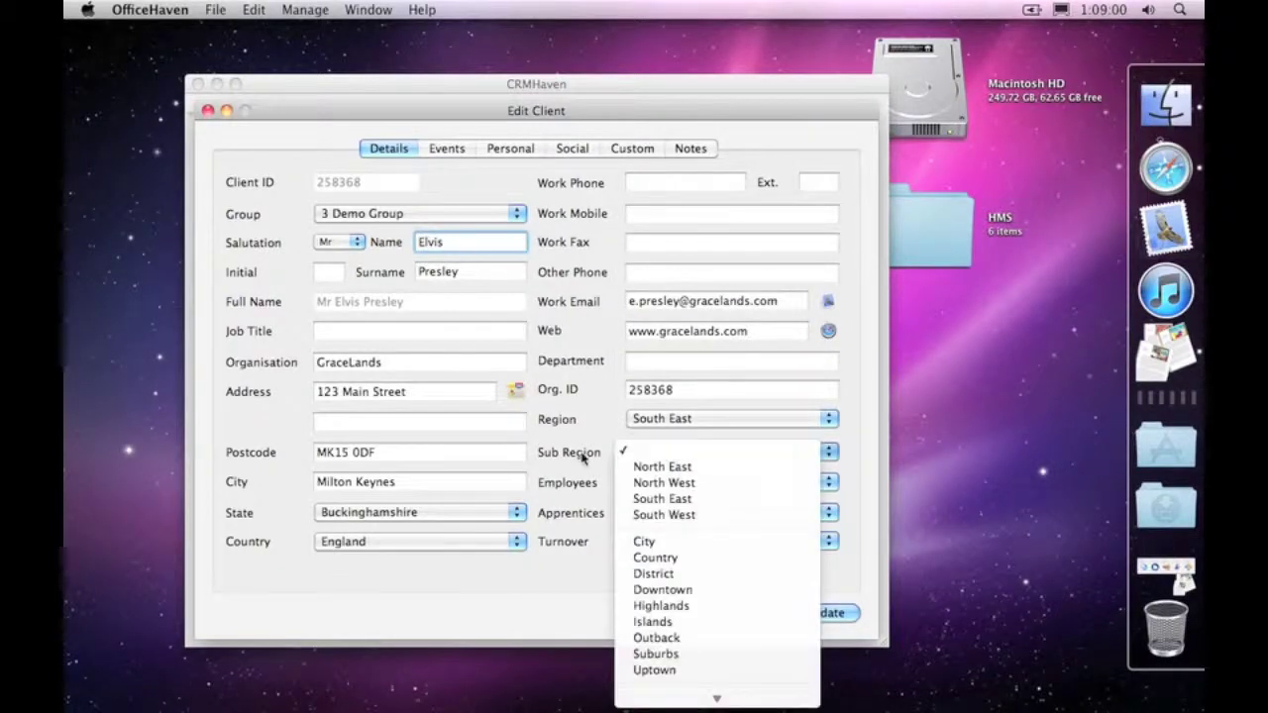
left_click(562, 536)
left_click(665, 487)
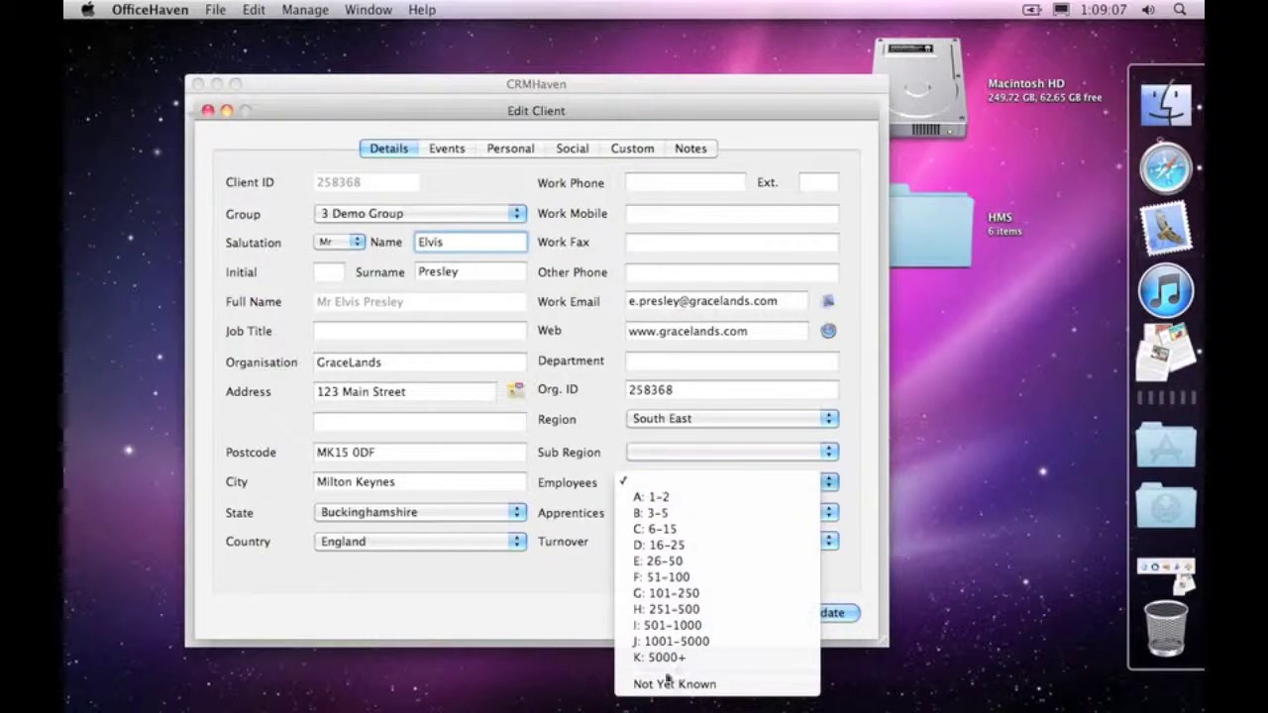
left_click(574, 489)
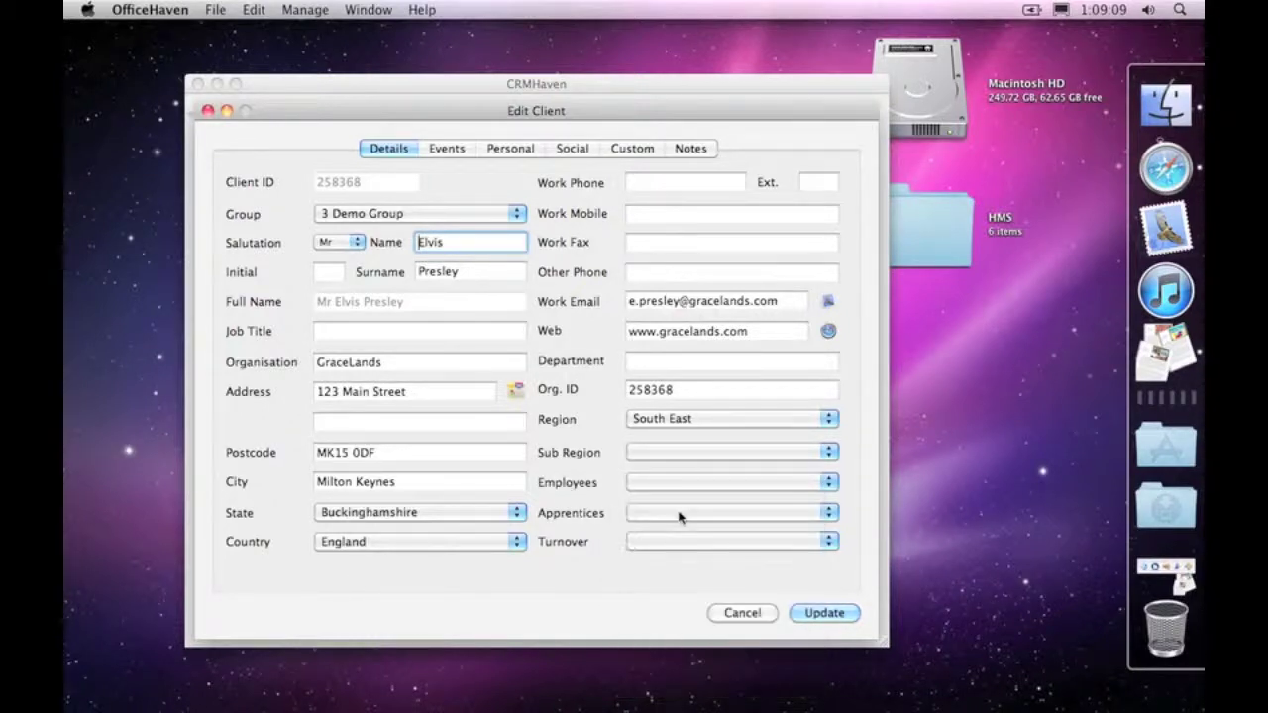
left_click(650, 518)
left_click(585, 544)
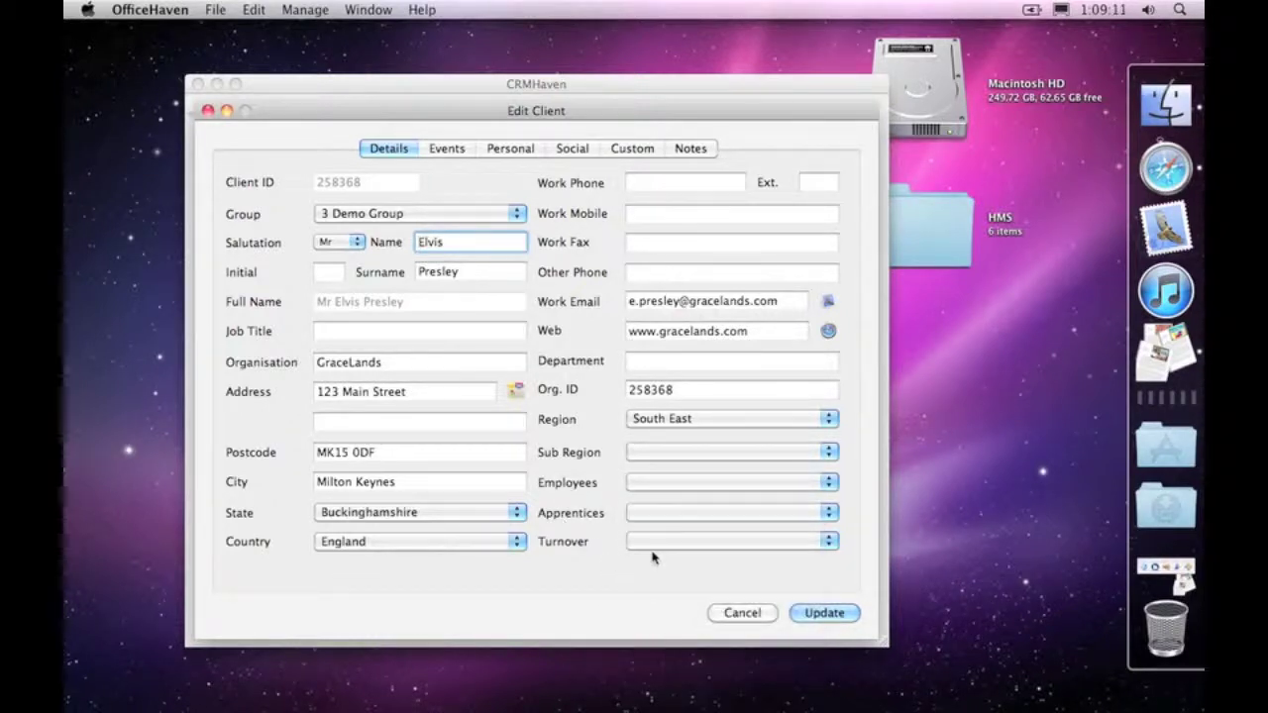
left_click(650, 542)
left_click(575, 535)
mouse_move(670, 464)
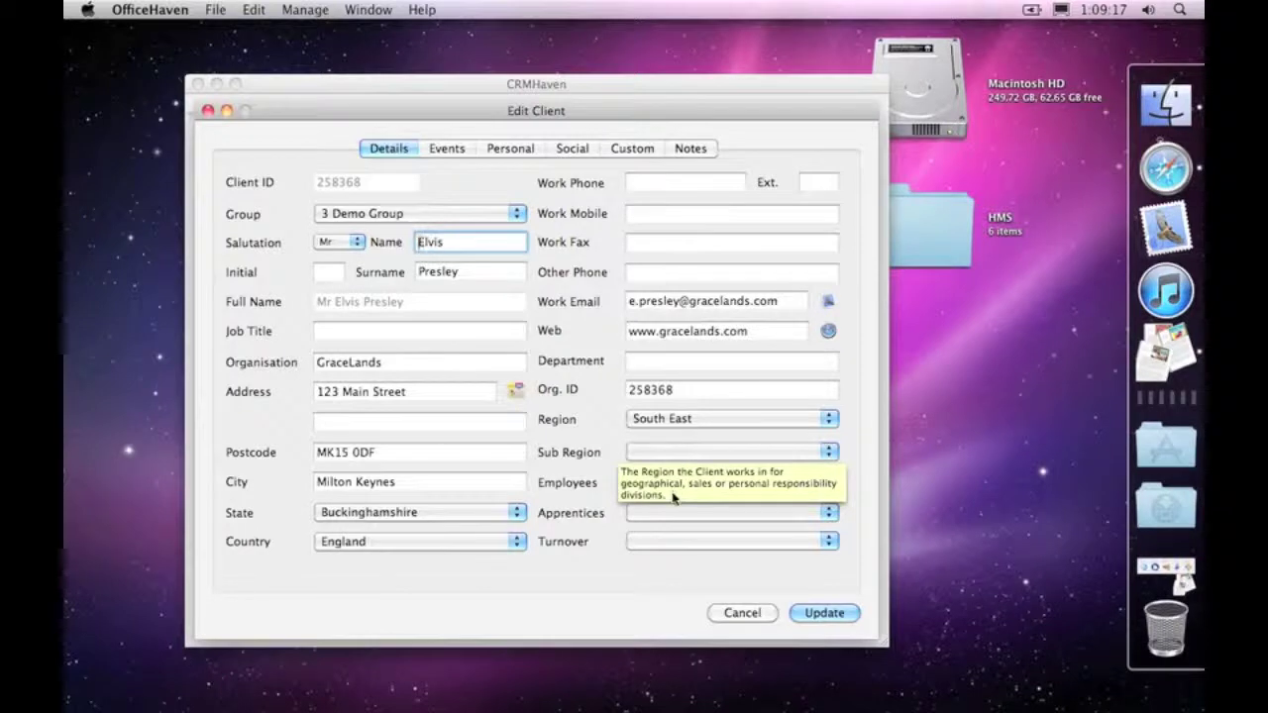
left_click(670, 486)
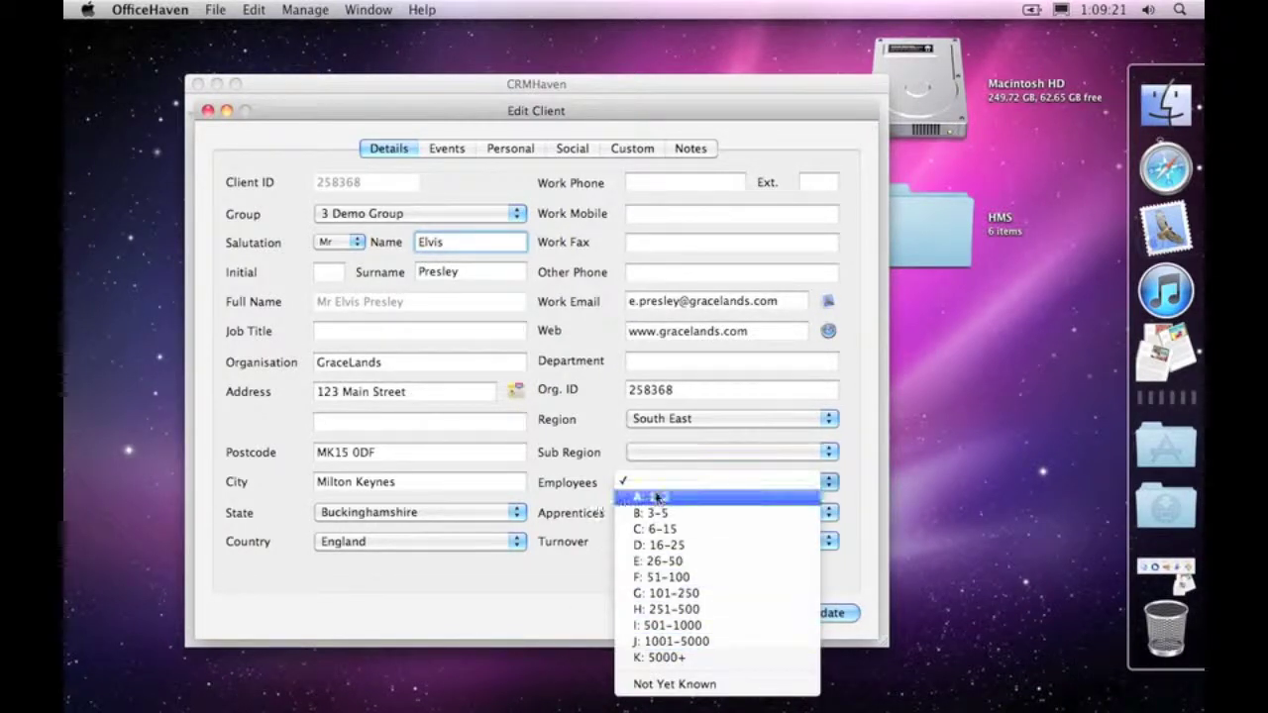
left_click(585, 475)
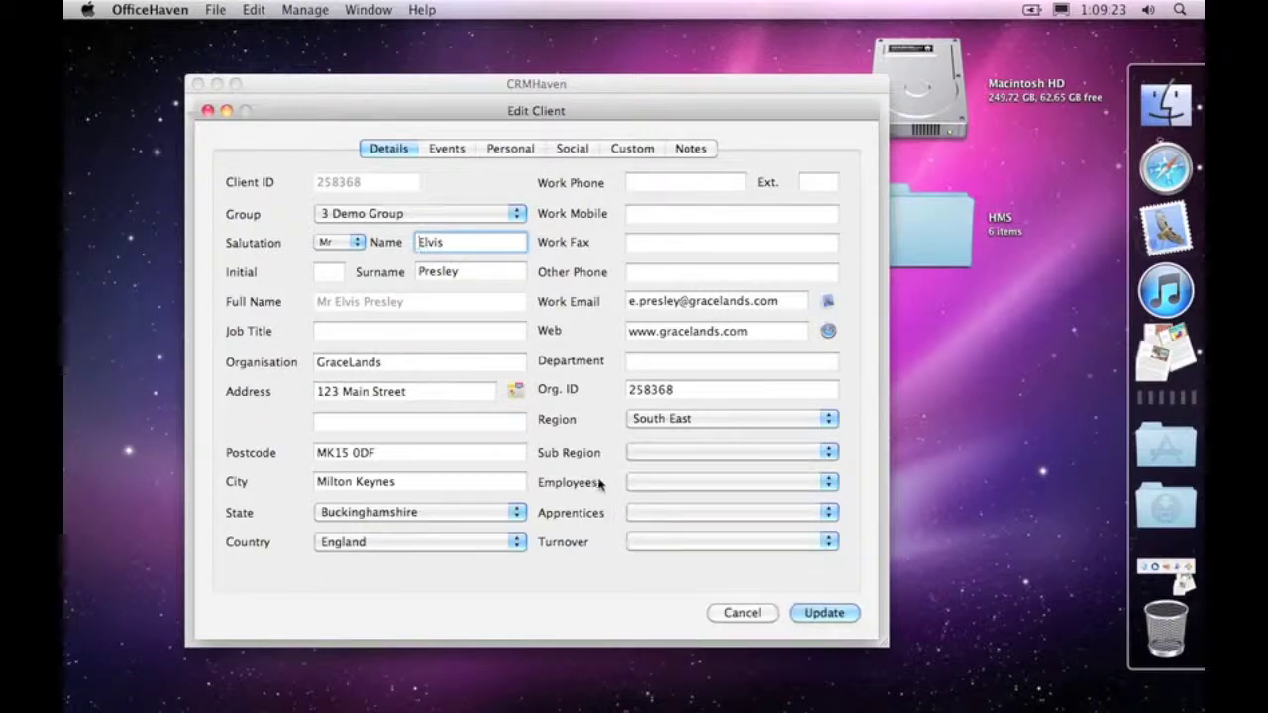
left_click(451, 513)
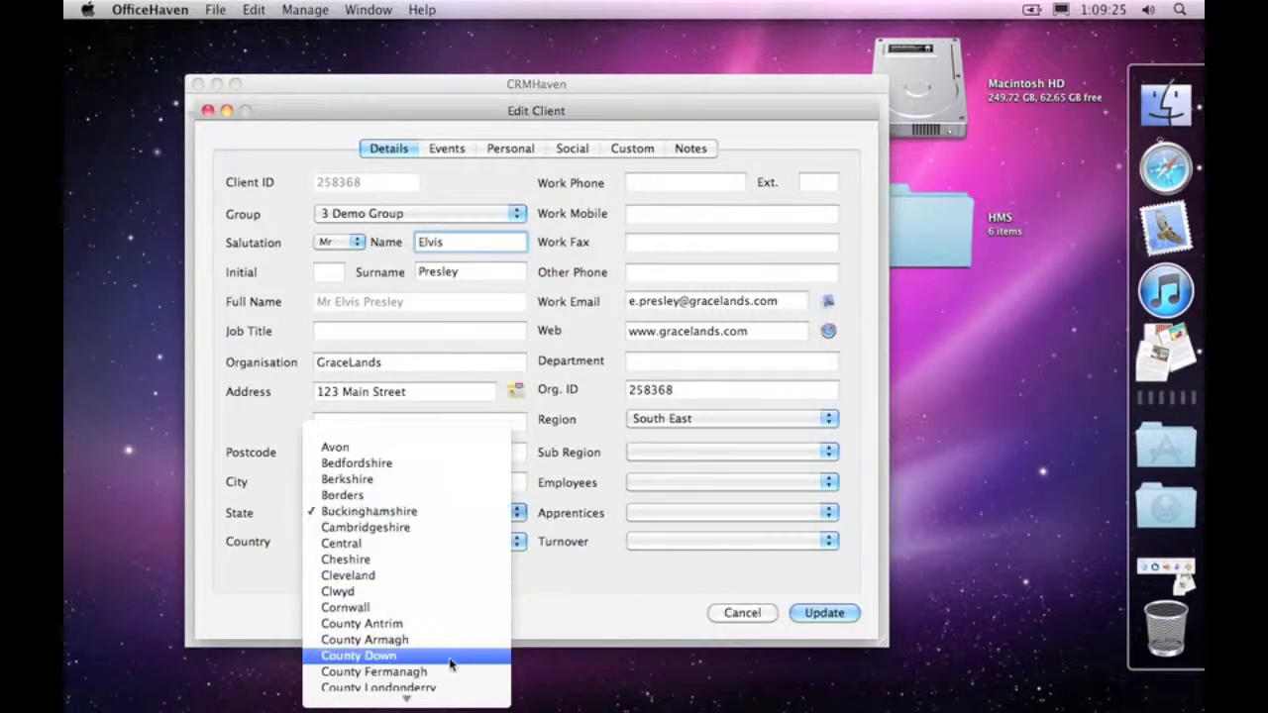
mouse_move(456, 703)
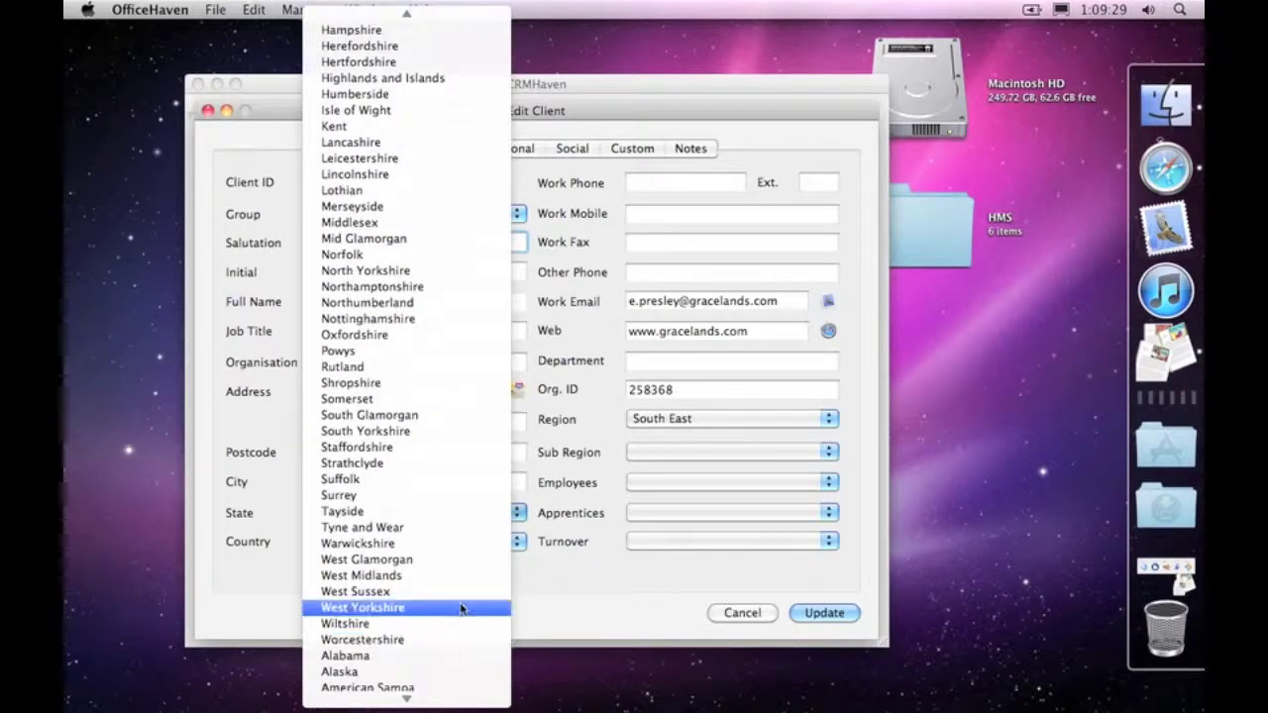
left_click(487, 607)
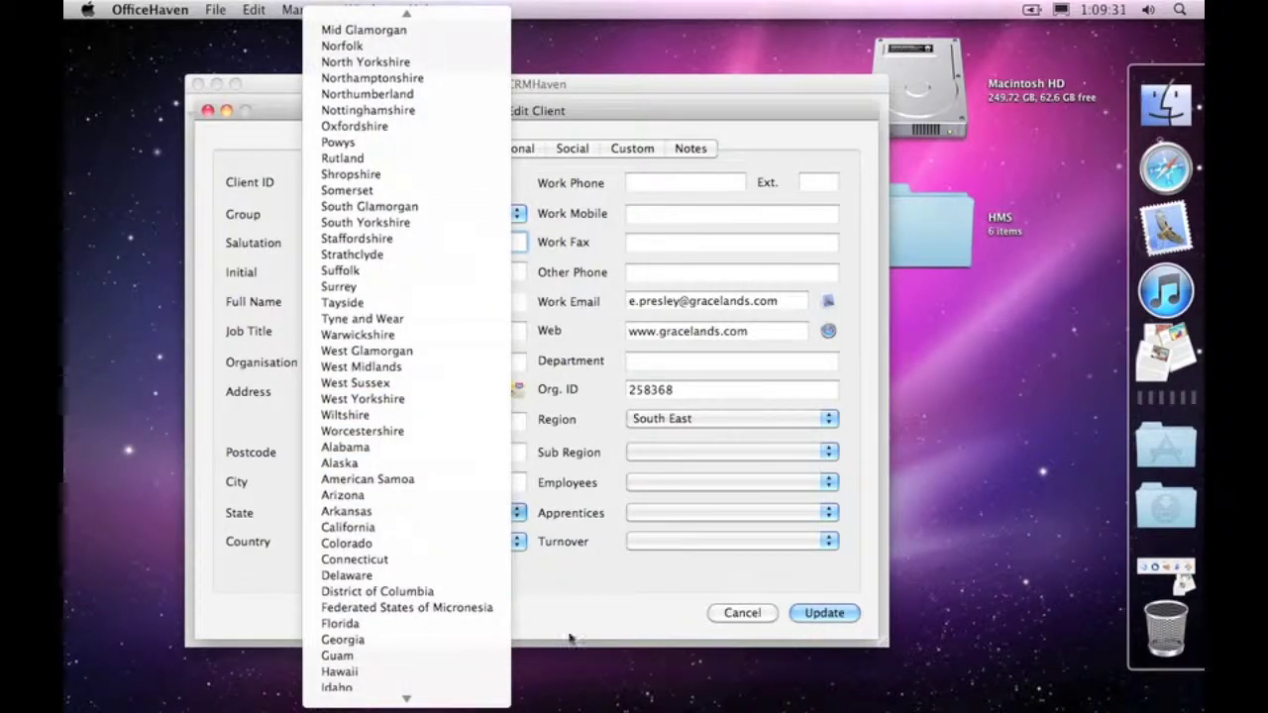
left_click(609, 577)
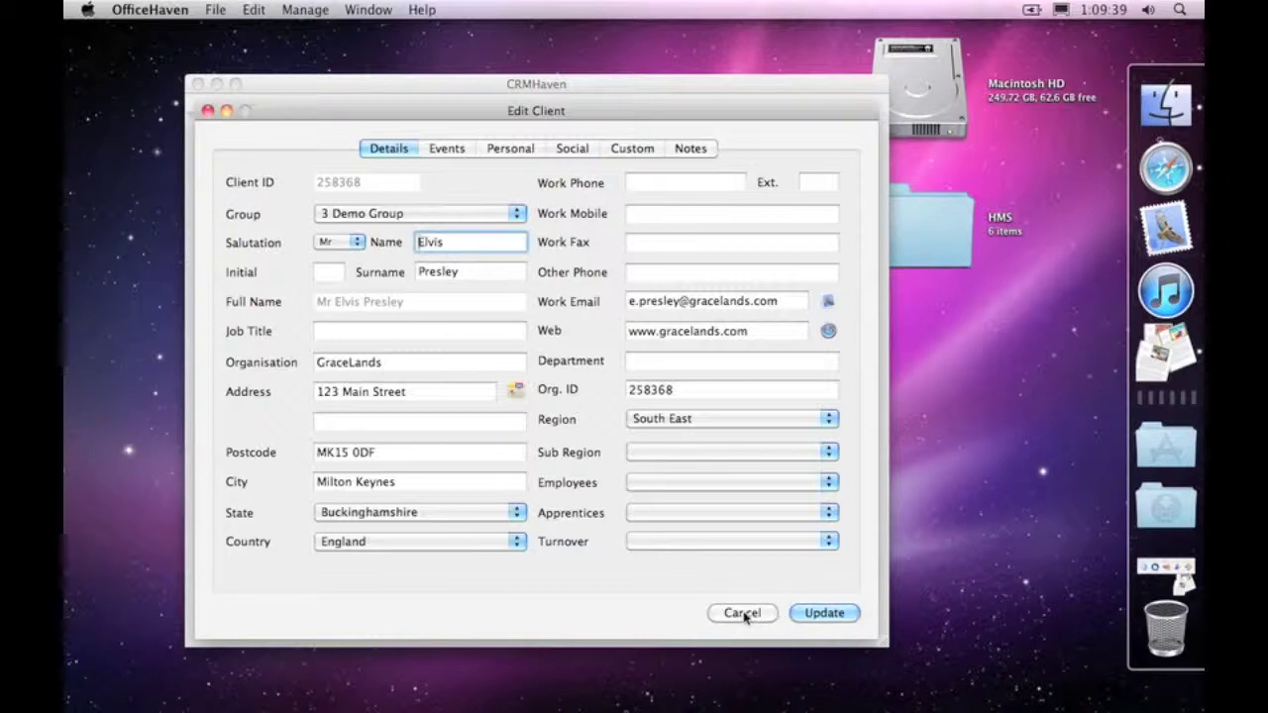
Check the client's Types choices on the Personal tab, then close the record without saving
left_click(520, 149)
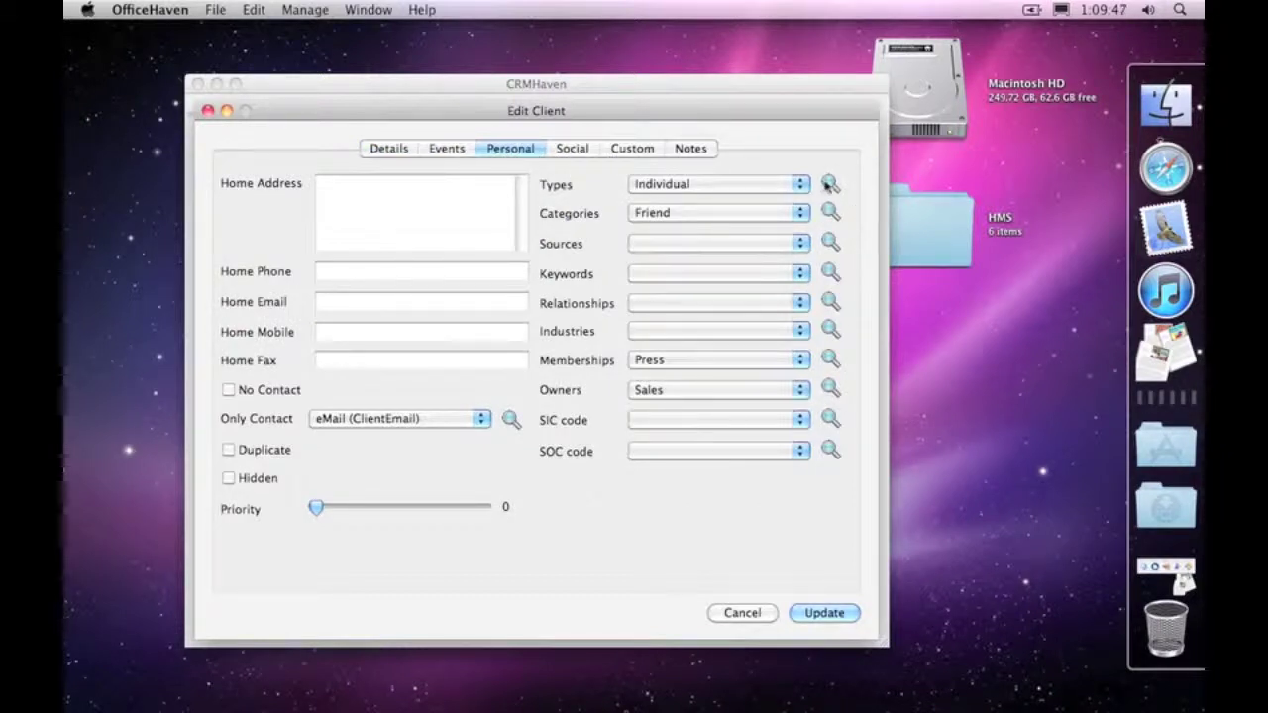
left_click(830, 185)
left_click(830, 184)
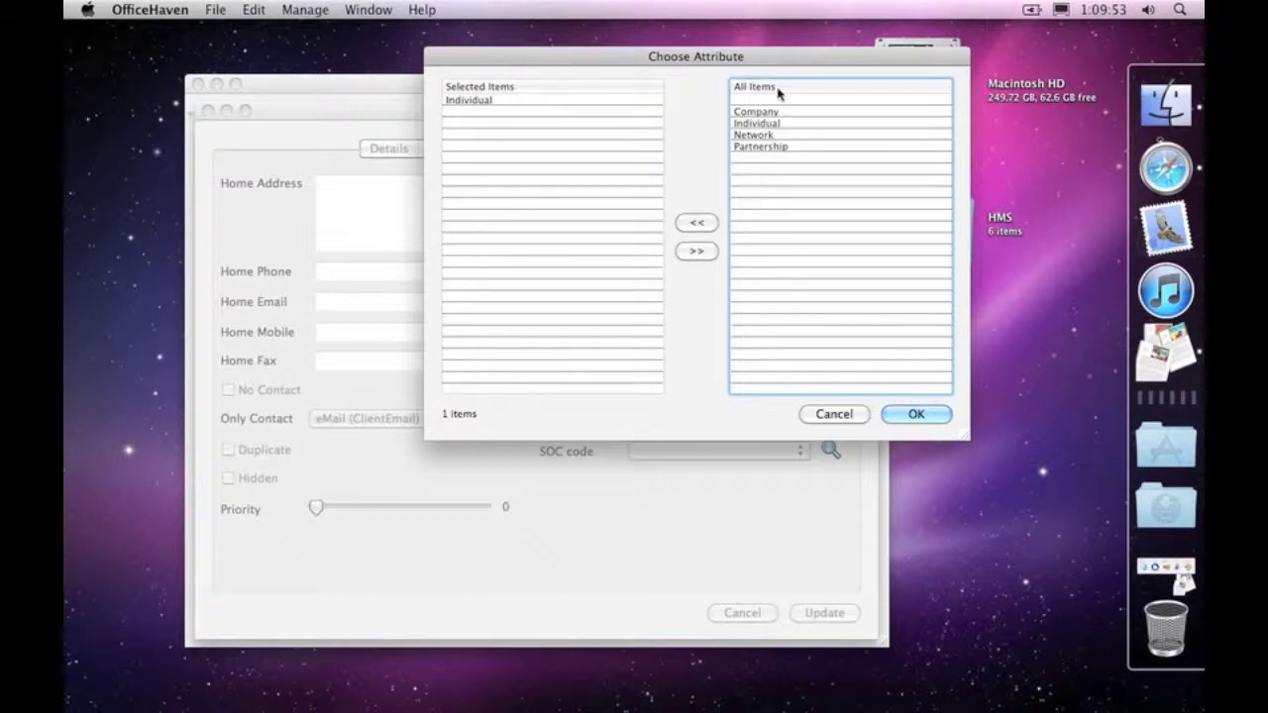
left_click(835, 414)
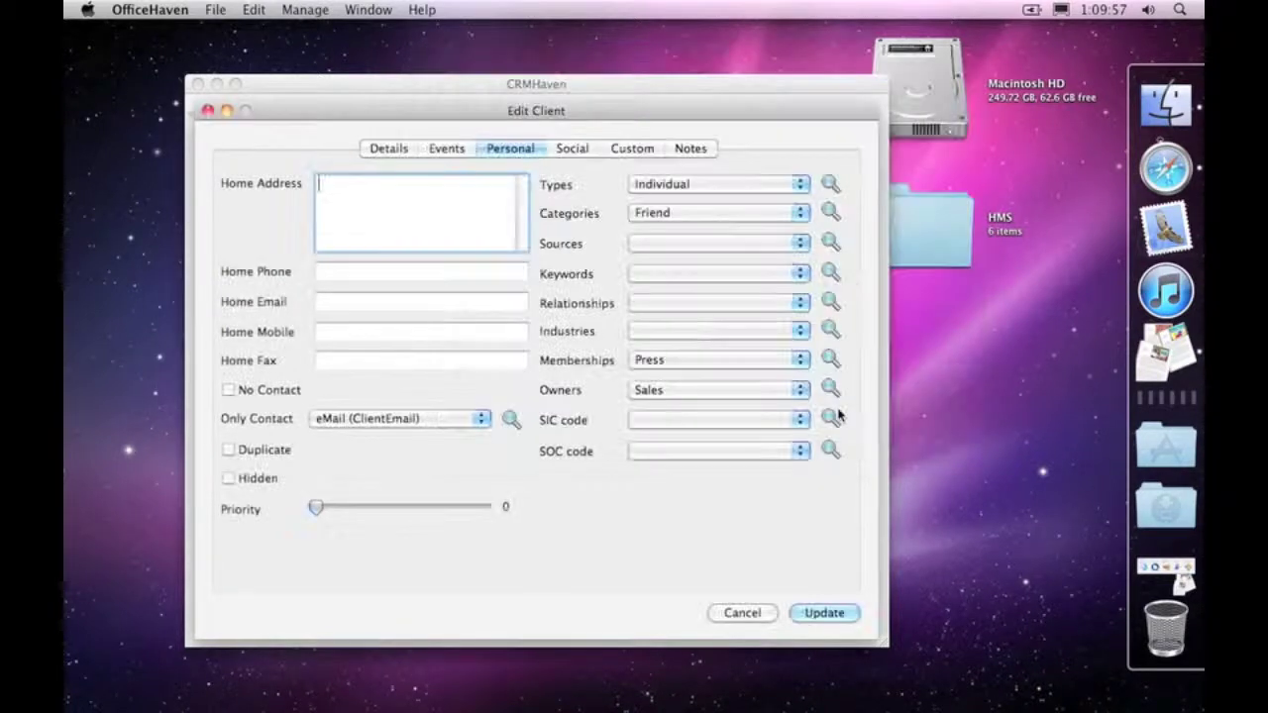
left_click(739, 613)
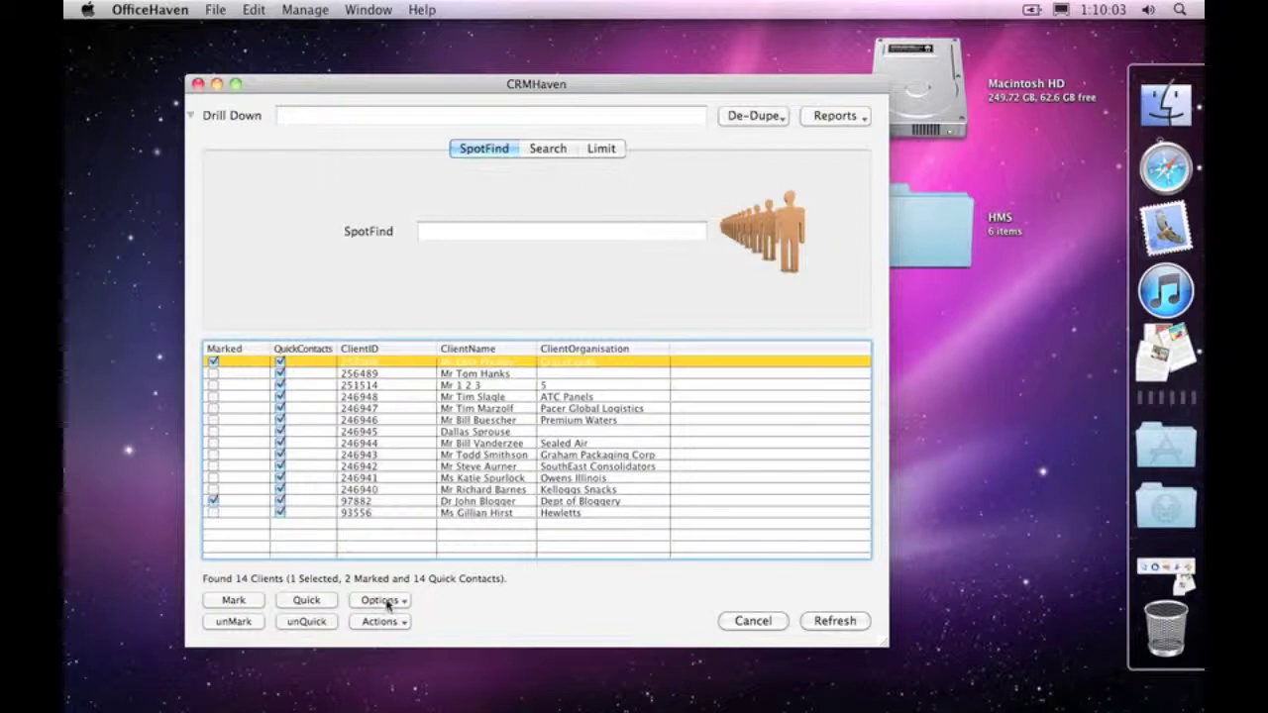
left_click(384, 600)
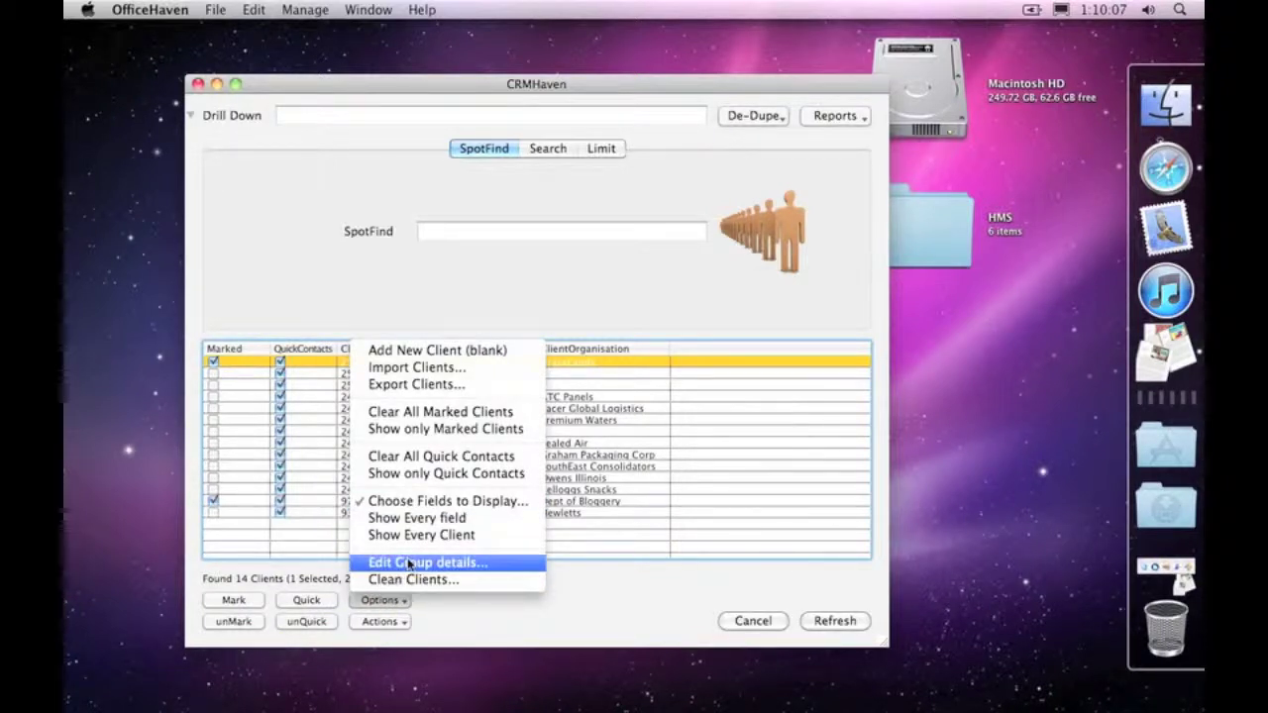
left_click(408, 563)
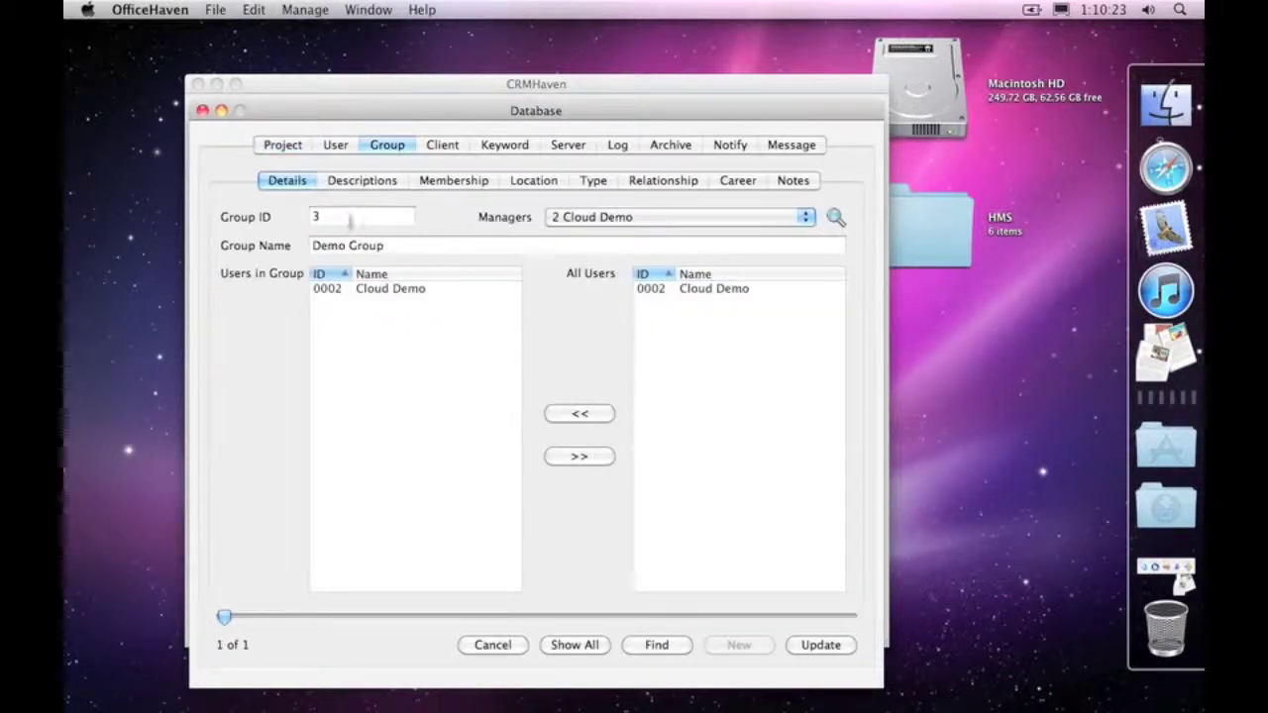
left_click(311, 217)
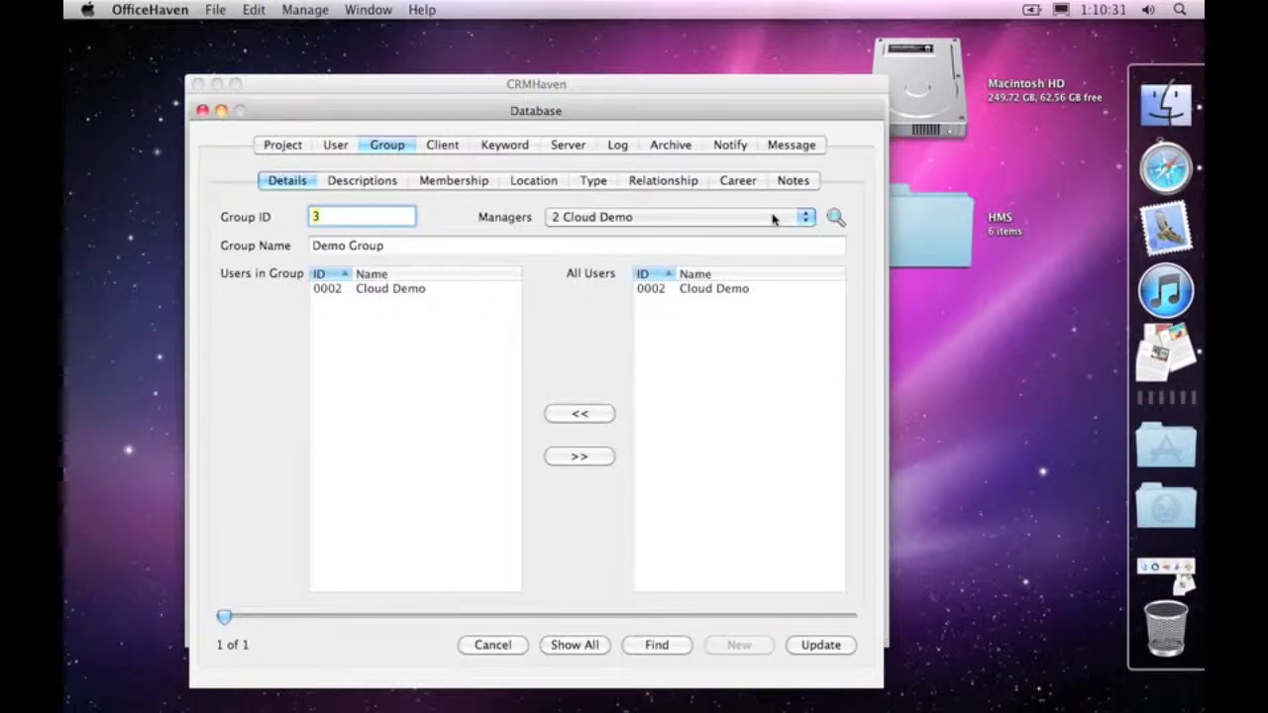
left_click(582, 220)
left_click(507, 219)
Show the group's Descriptions settings and place the cursor in the blank Project name field
left_click(377, 184)
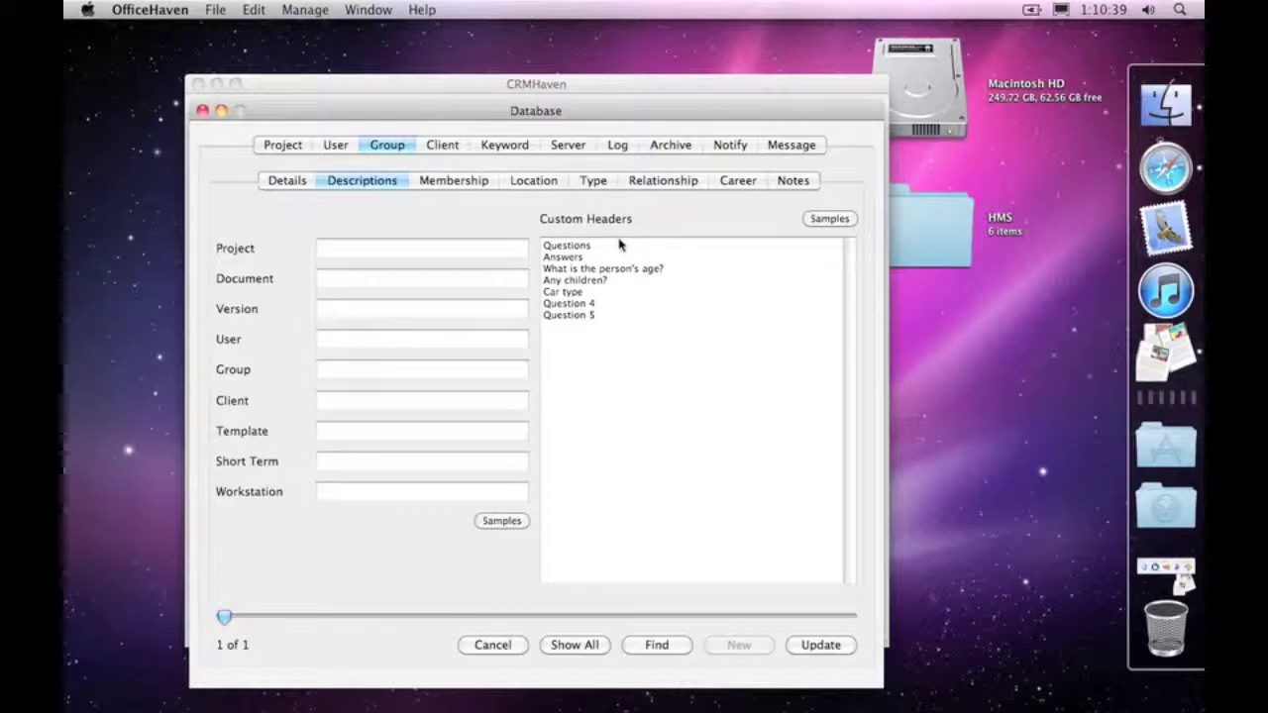
left_click(594, 295)
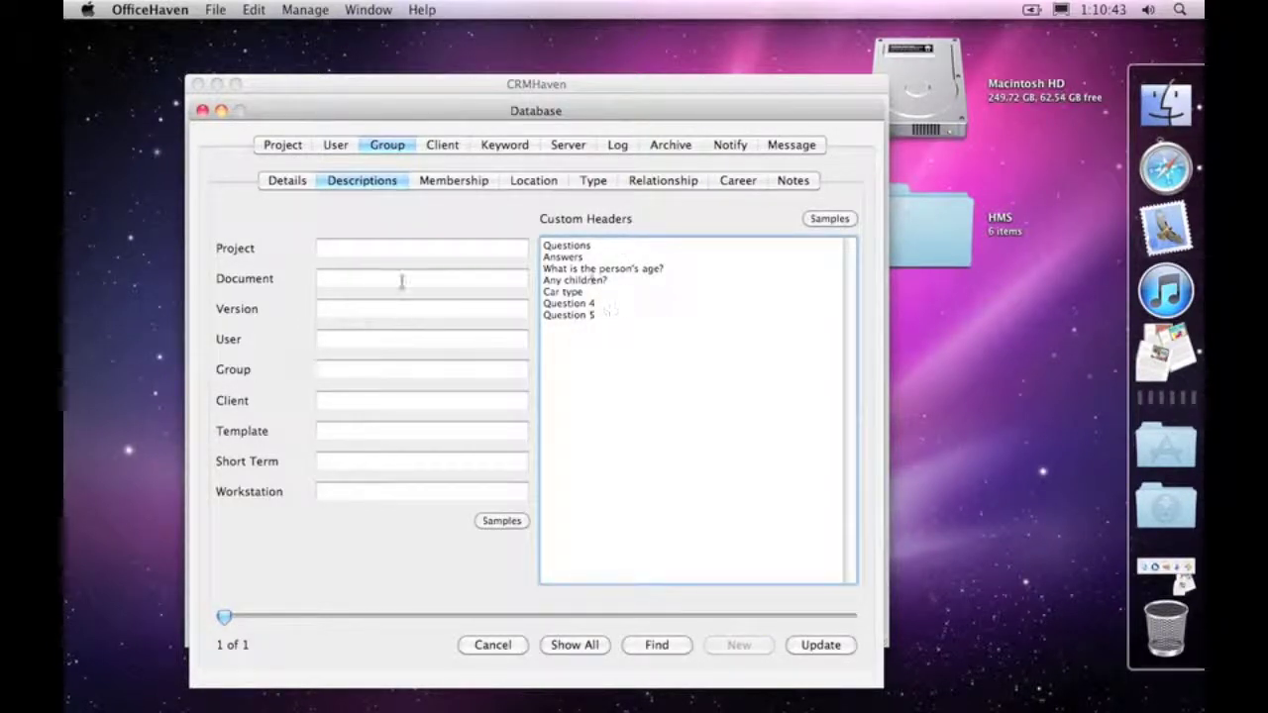
left_click(457, 186)
left_click(377, 185)
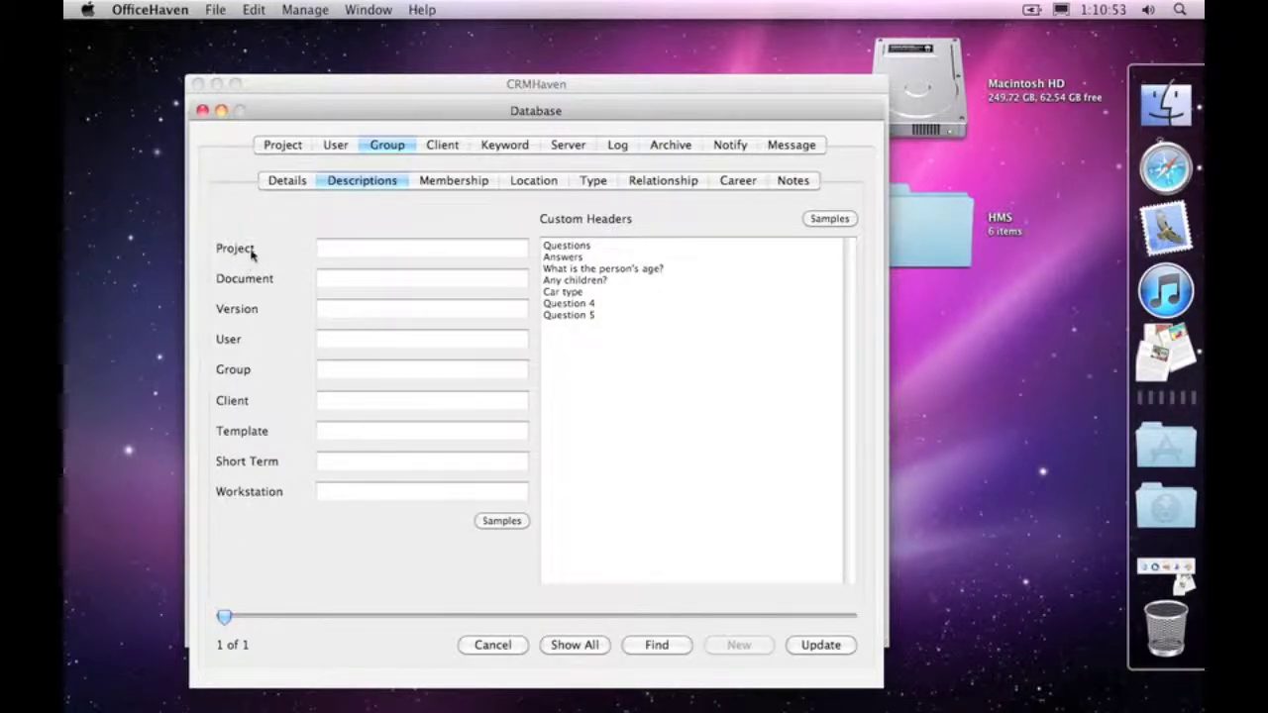
left_click(351, 249)
left_click(328, 283)
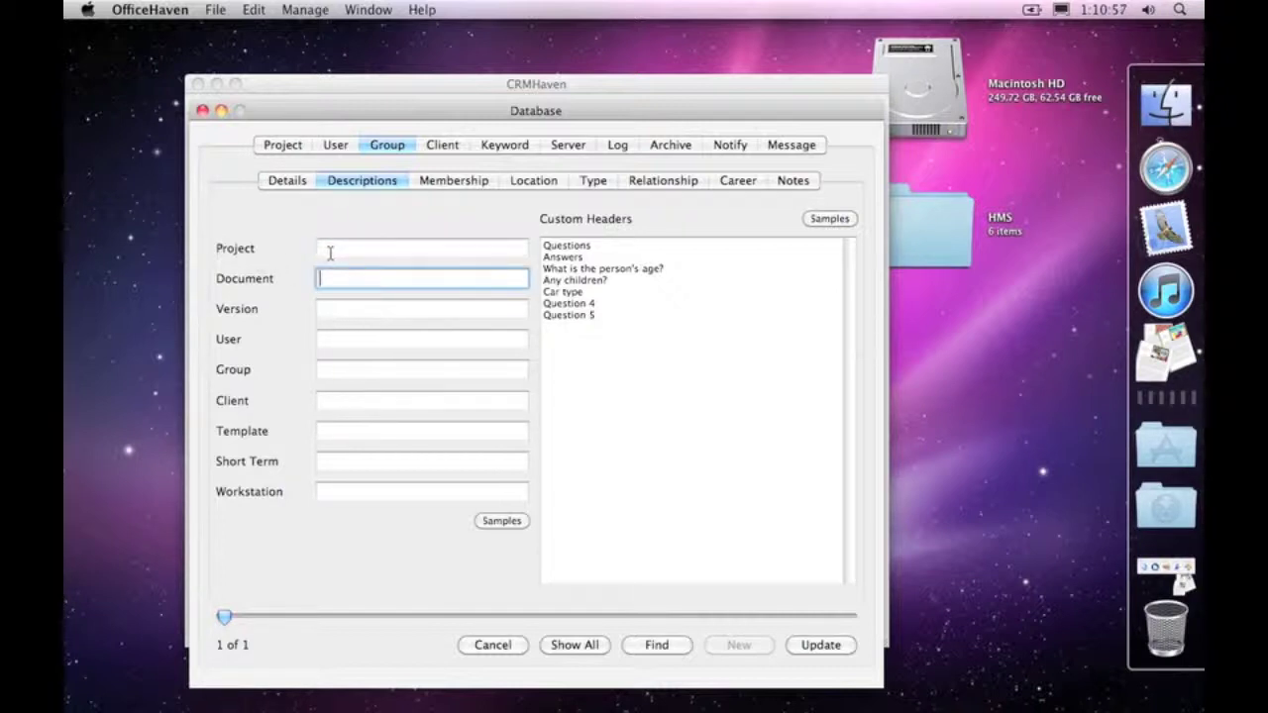
left_click(332, 253)
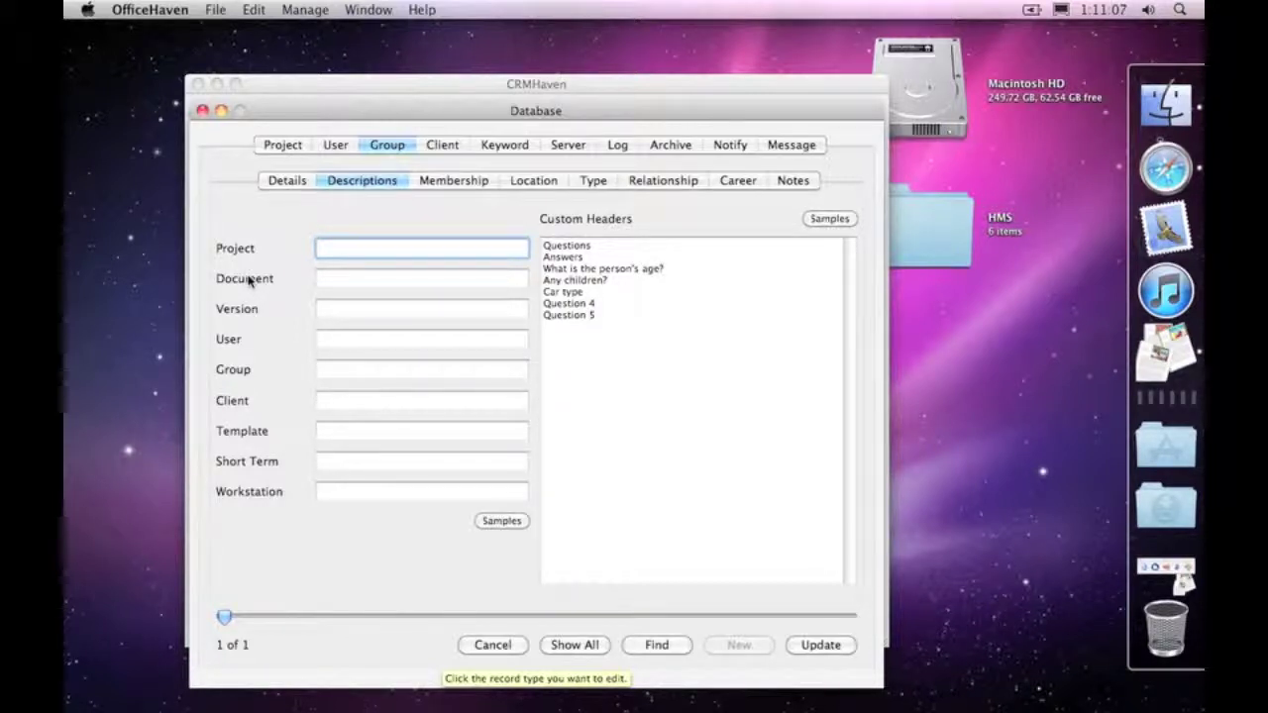
Name the Project description 'Case' and the Document description 'File'
type("Case")
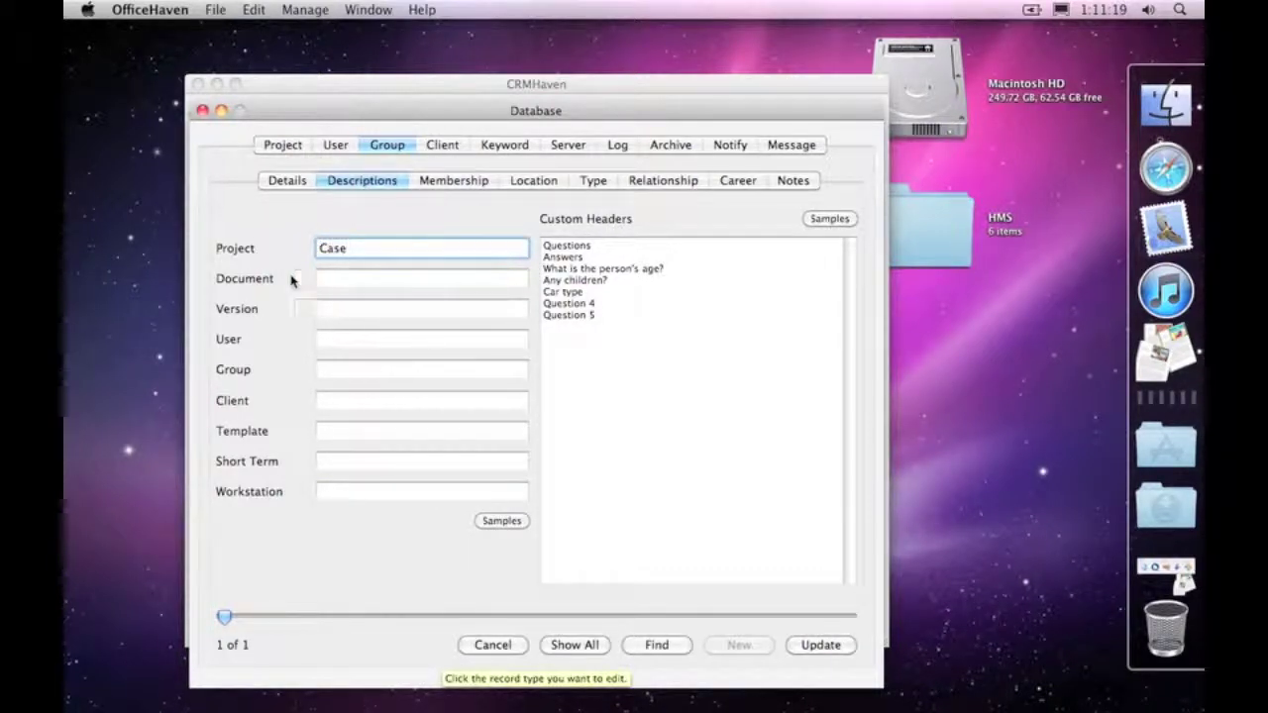
left_click(342, 277)
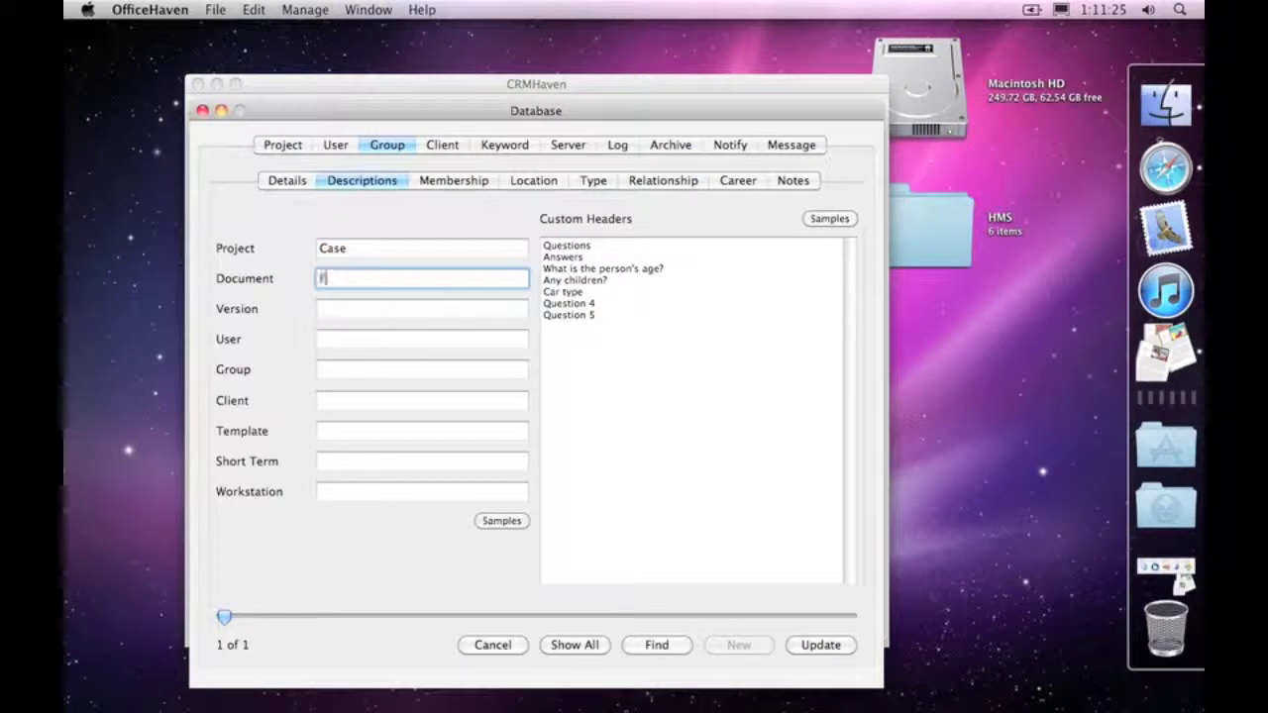
type("ile")
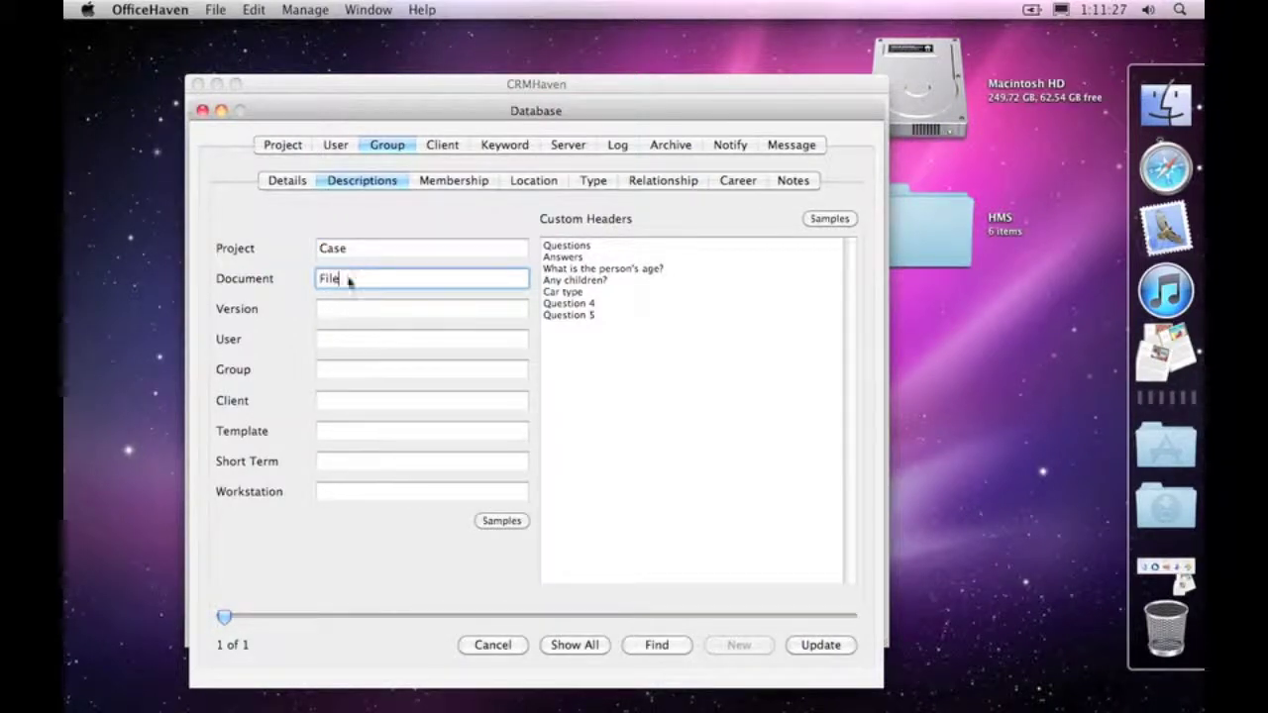
left_click(345, 340)
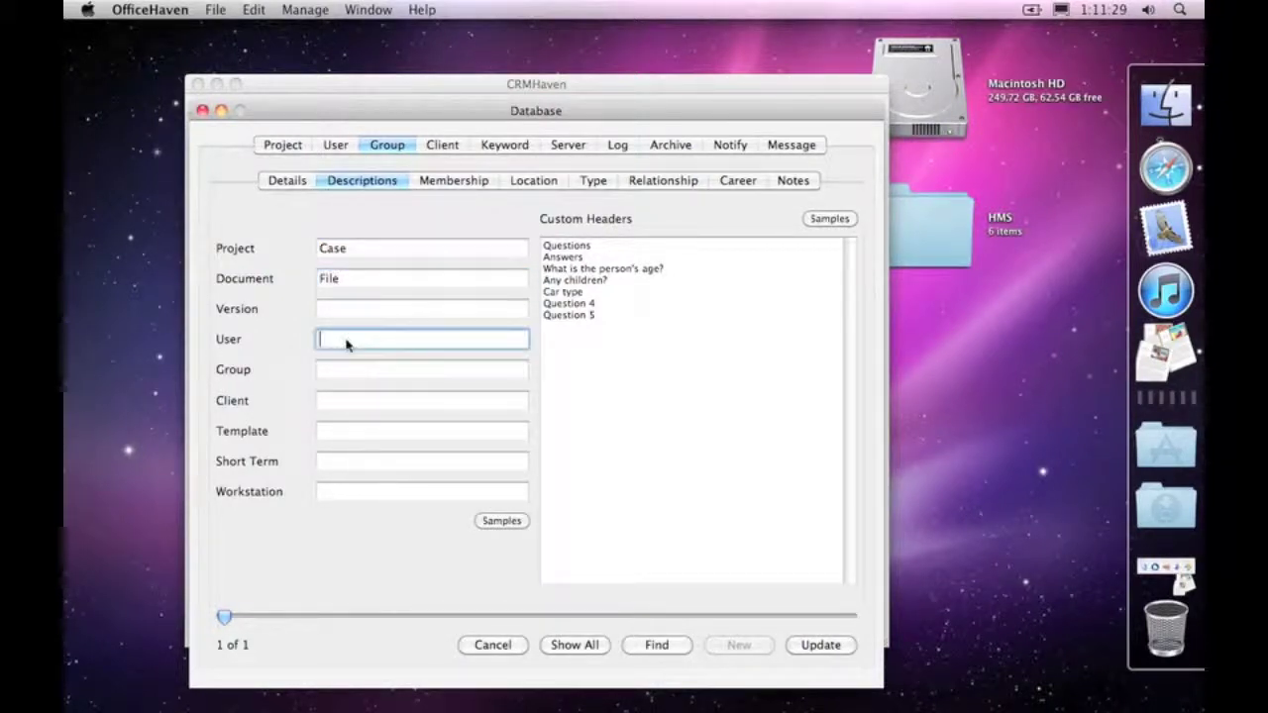
left_click(344, 370)
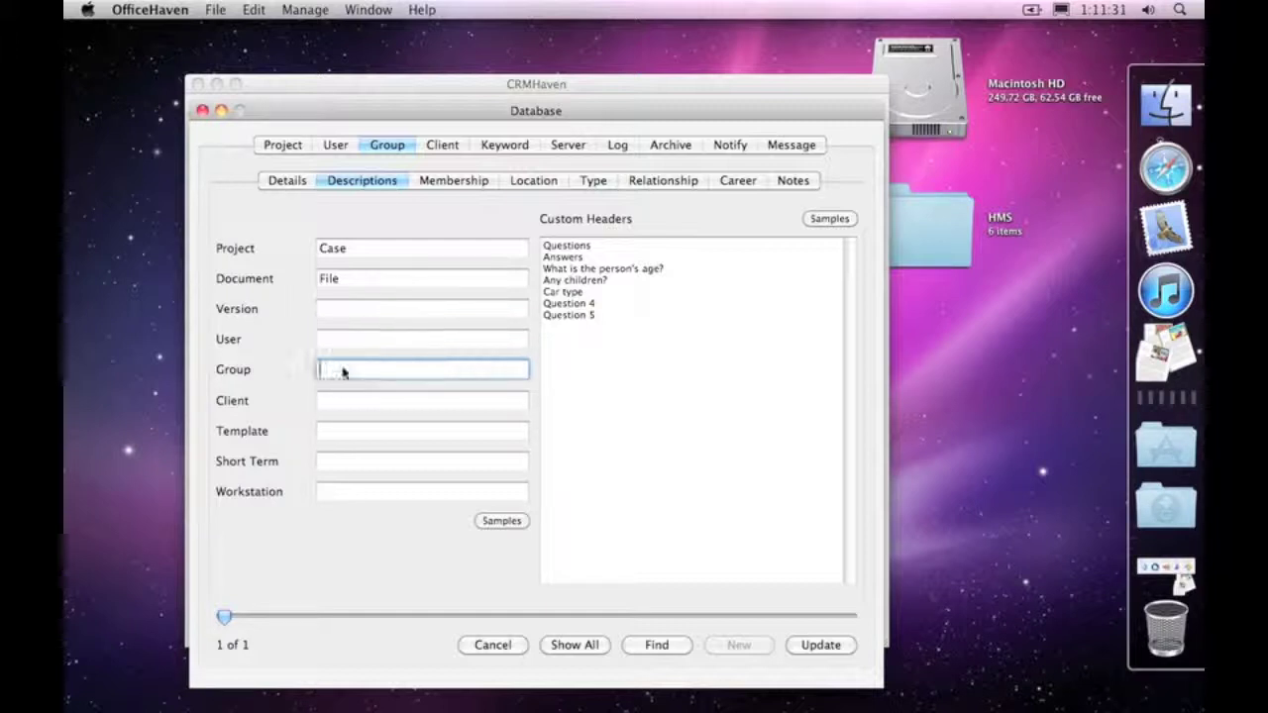
mouse_move(343, 371)
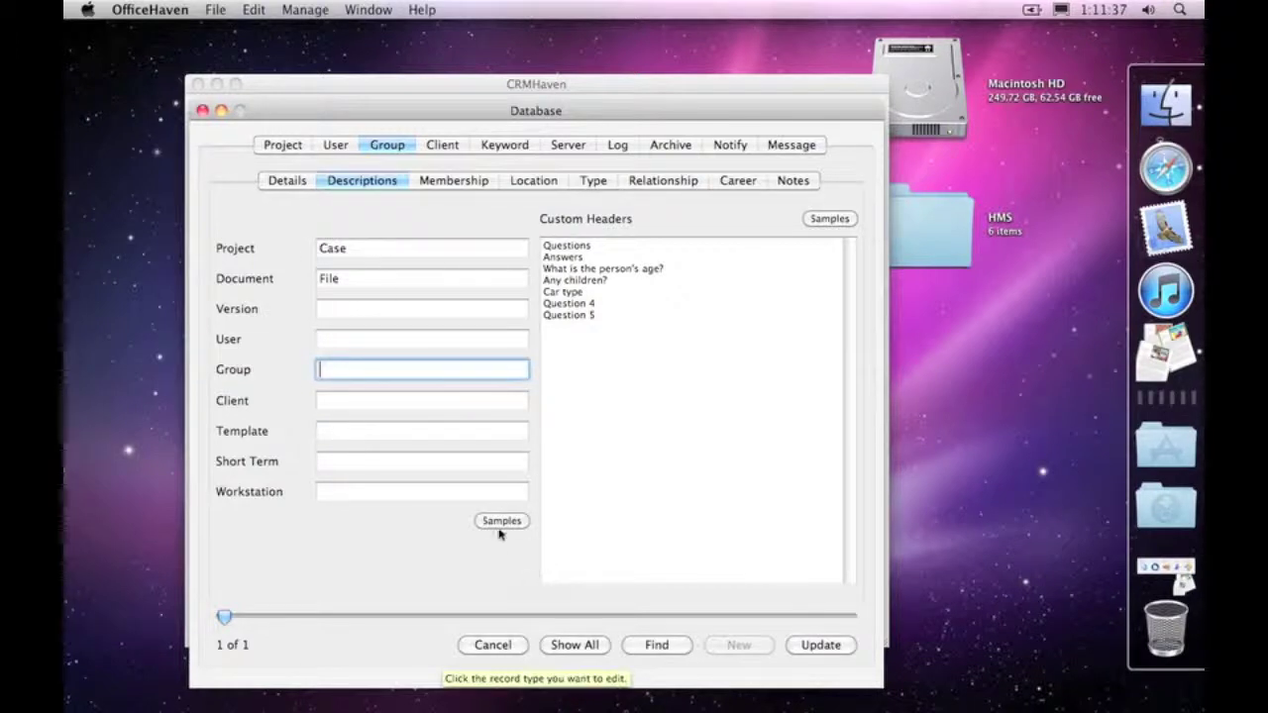
Fill all group description names with samples such as Project, Document and Computer
left_click(466, 181)
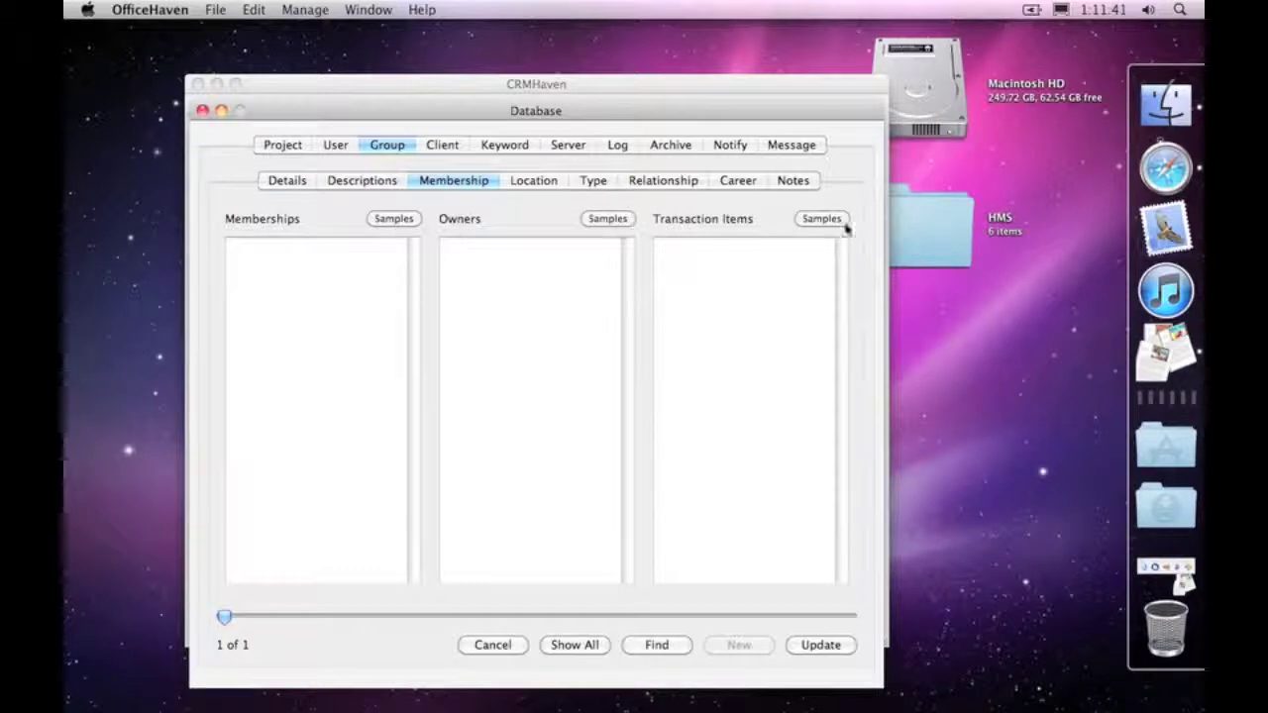
left_click(375, 185)
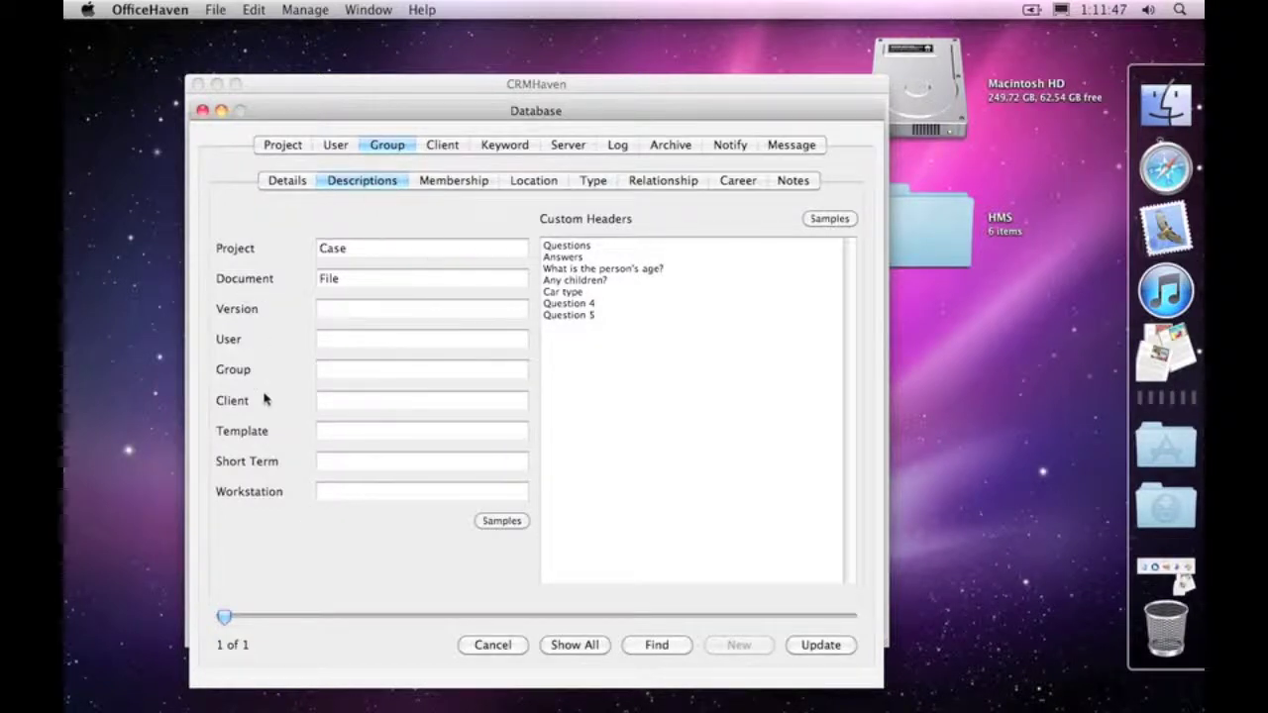
left_click(500, 521)
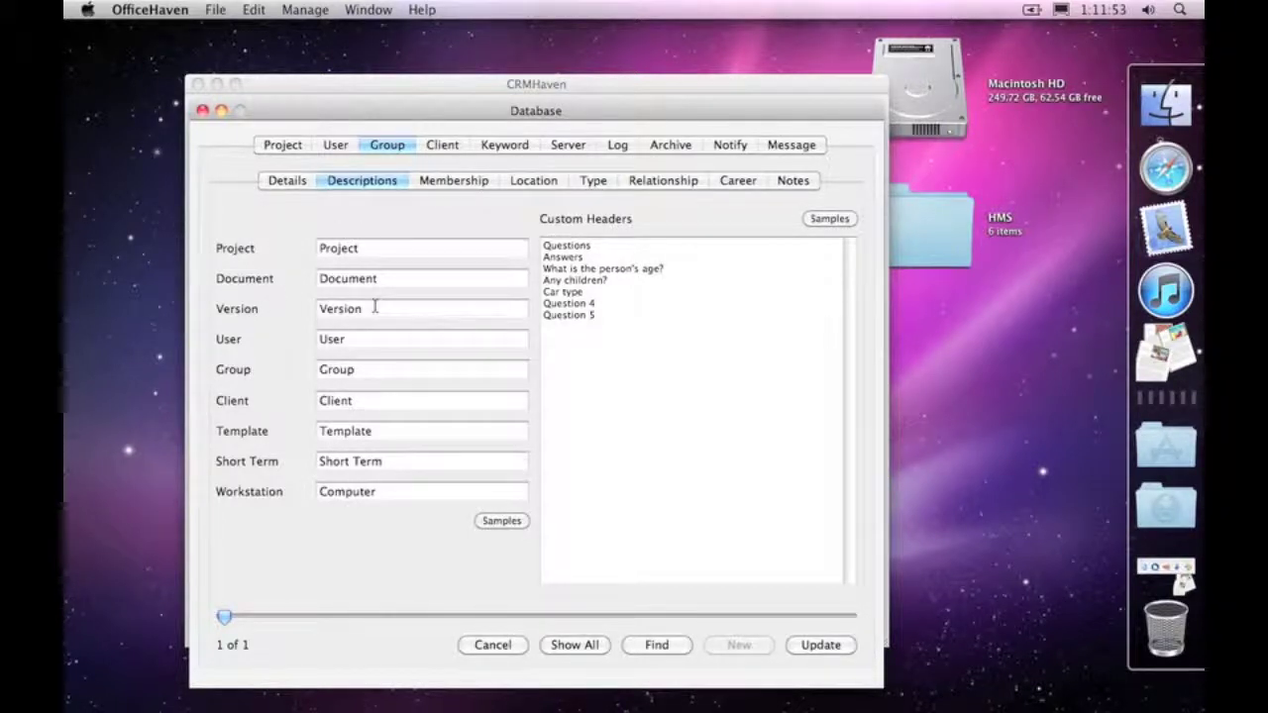
double_click(387, 430)
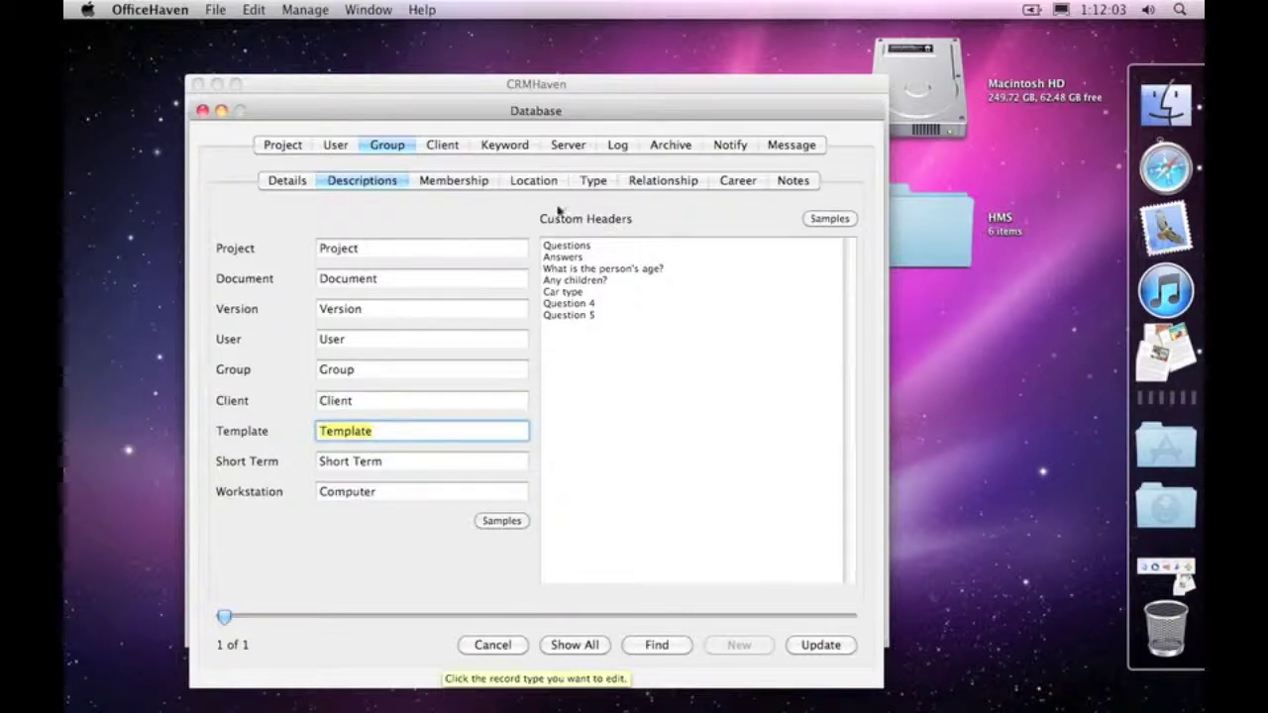
left_click(448, 181)
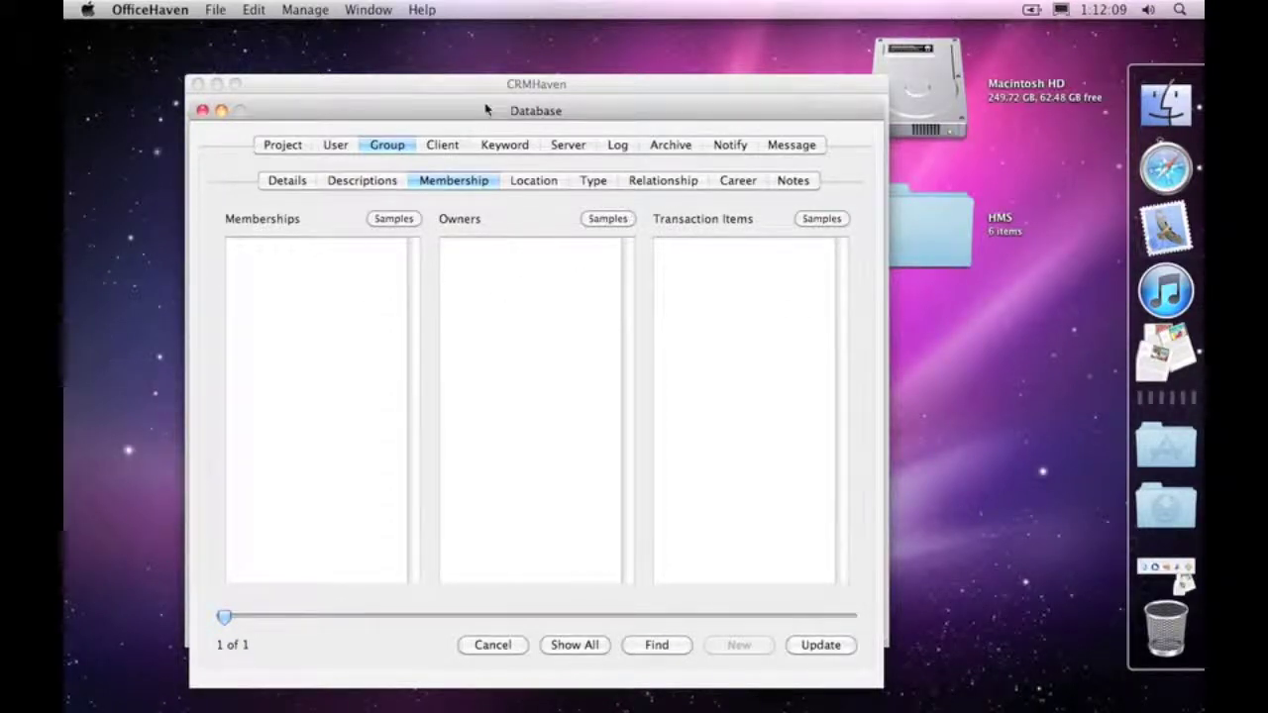
Rearrange the windows so Database sits in front on the right, client list behind
left_click_drag(490, 114, 803, 177)
left_click_drag(580, 94, 401, 92)
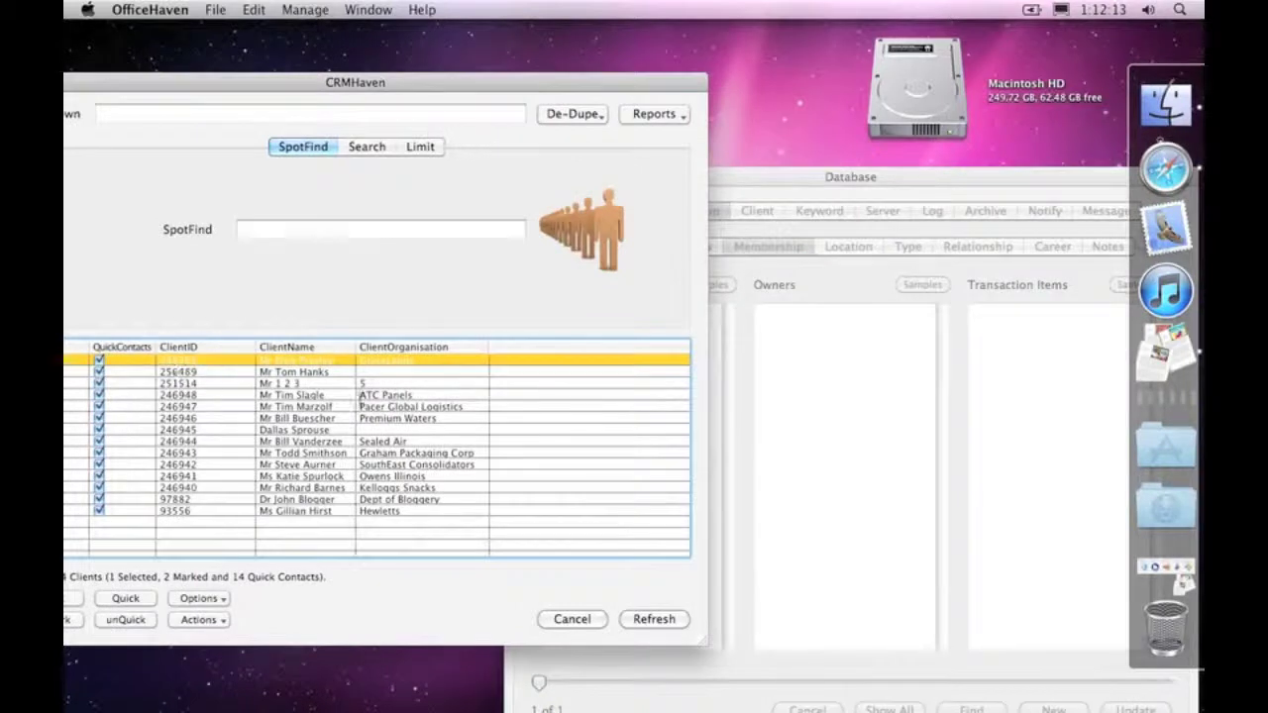
left_click_drag(862, 178, 728, 94)
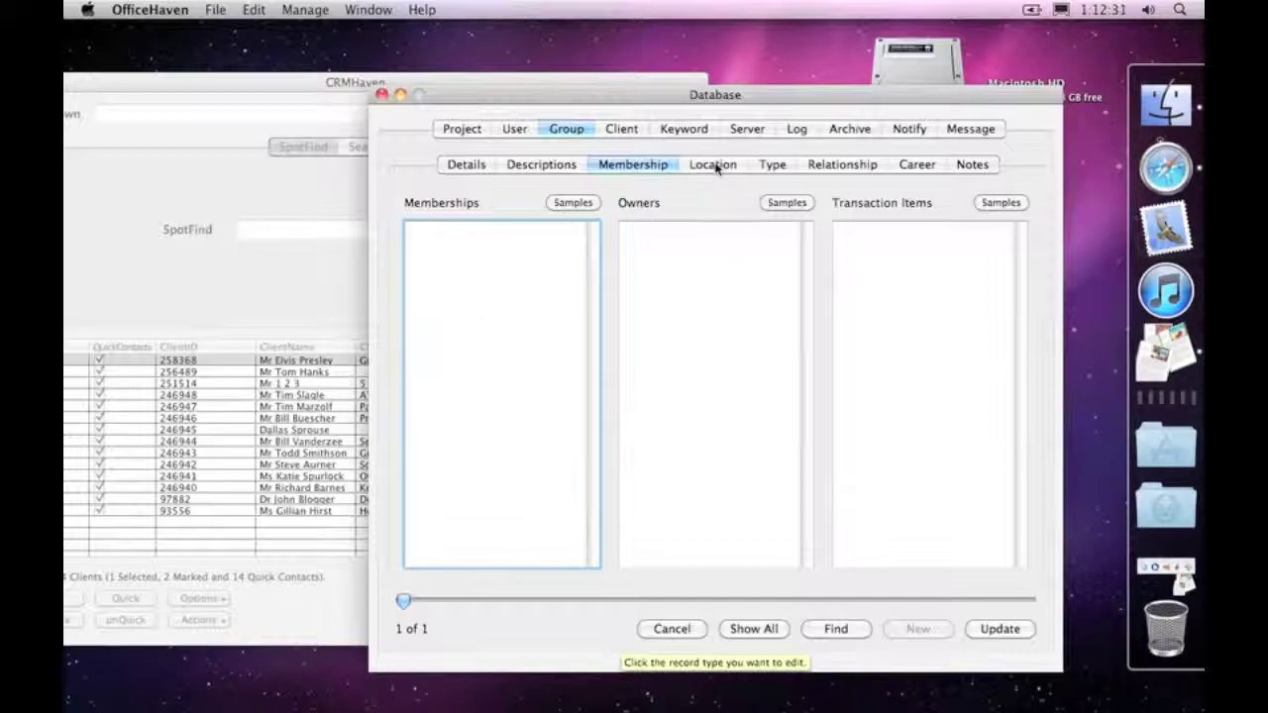
Fill the Memberships, Owners and Transaction Items lists with sample entries
left_click(575, 203)
left_click(784, 203)
left_click(1014, 203)
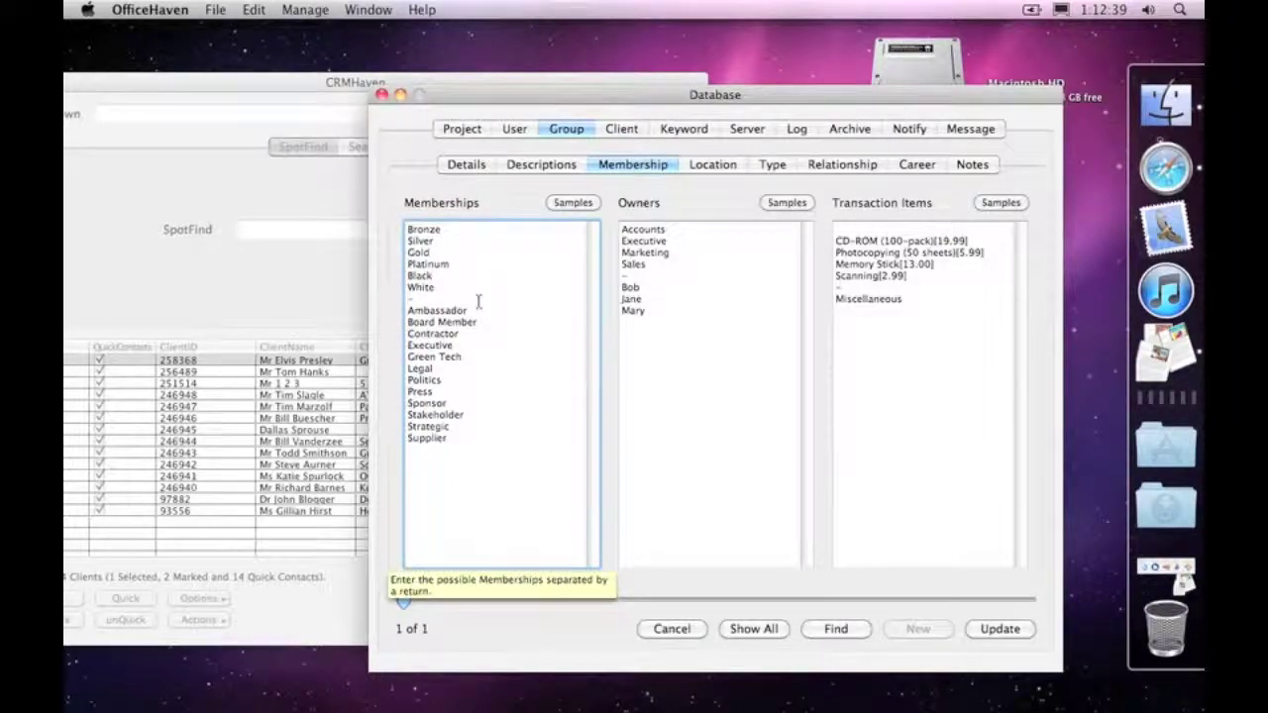
left_click(446, 299)
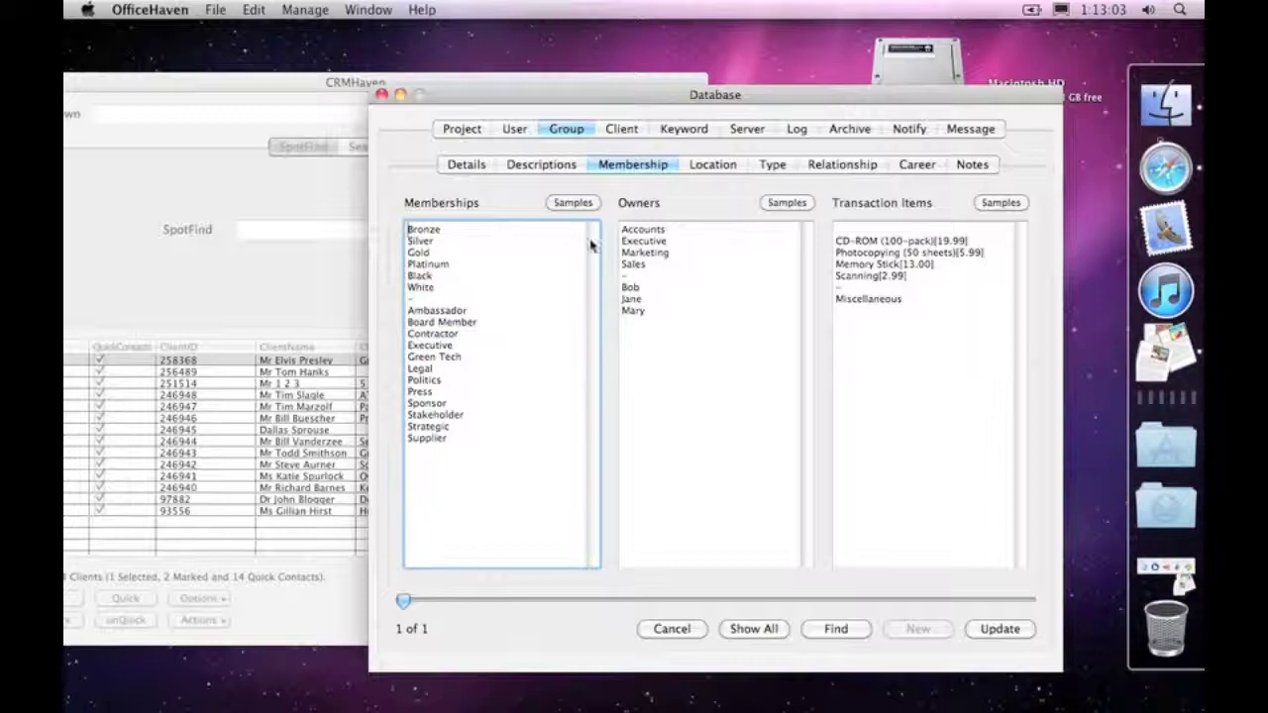
left_click(719, 165)
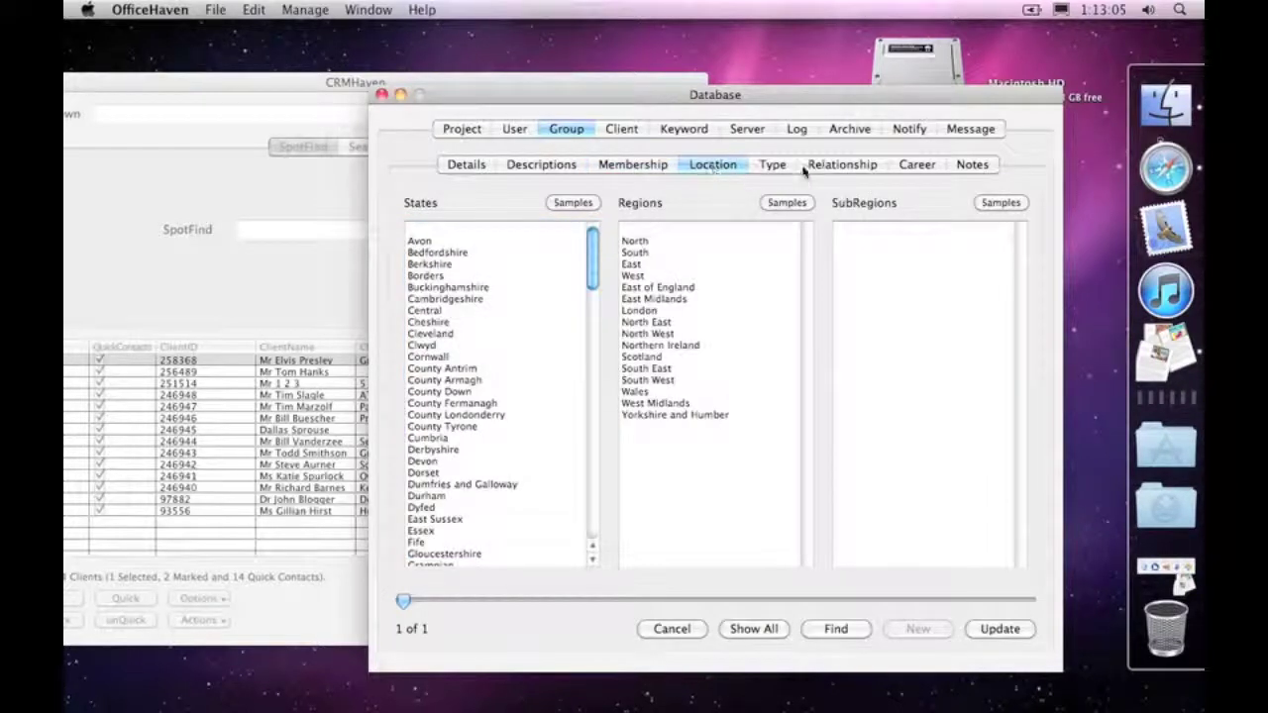
Review the Location page's States and Regions lists, then return to the Membership lists
left_click(448, 233)
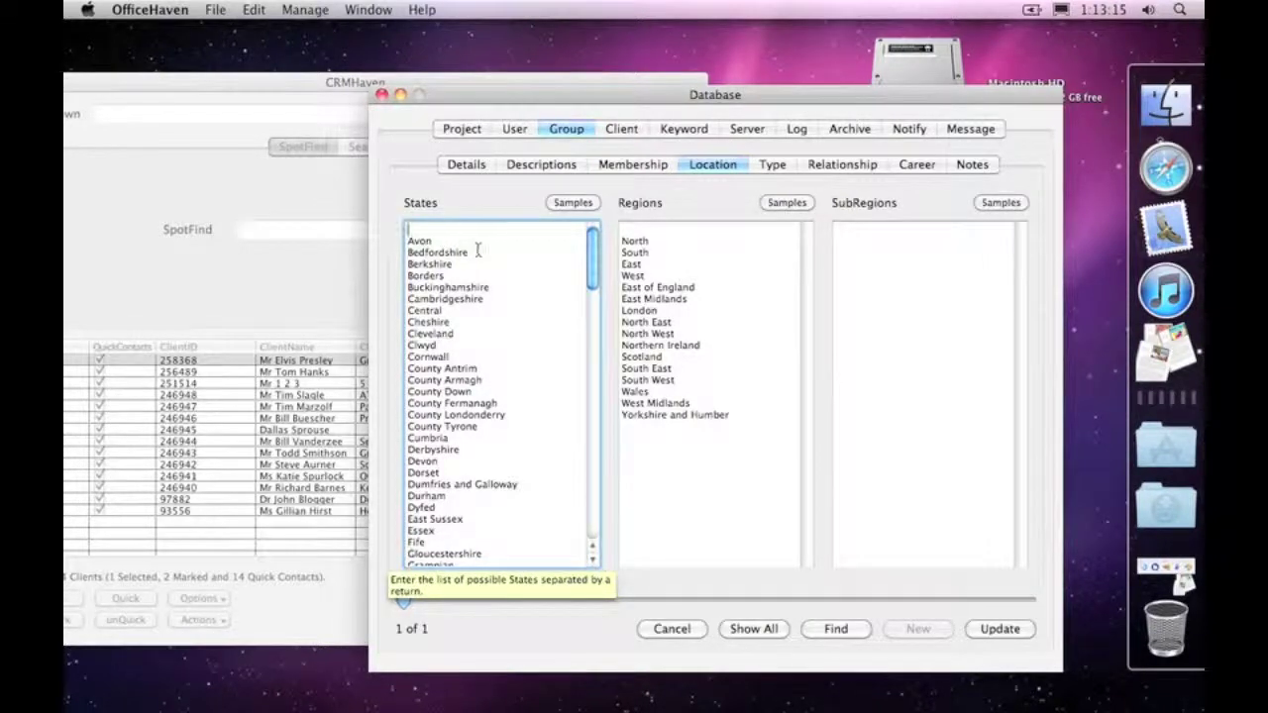
left_click(661, 234)
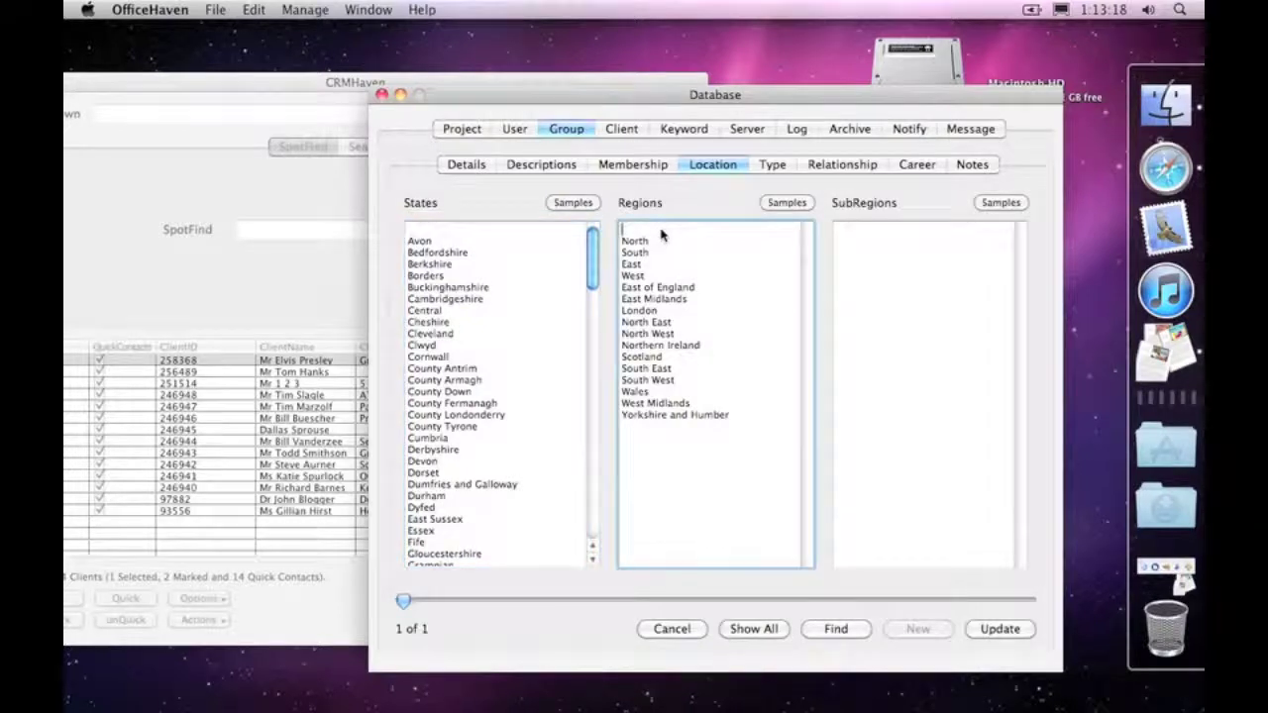
left_click(472, 233)
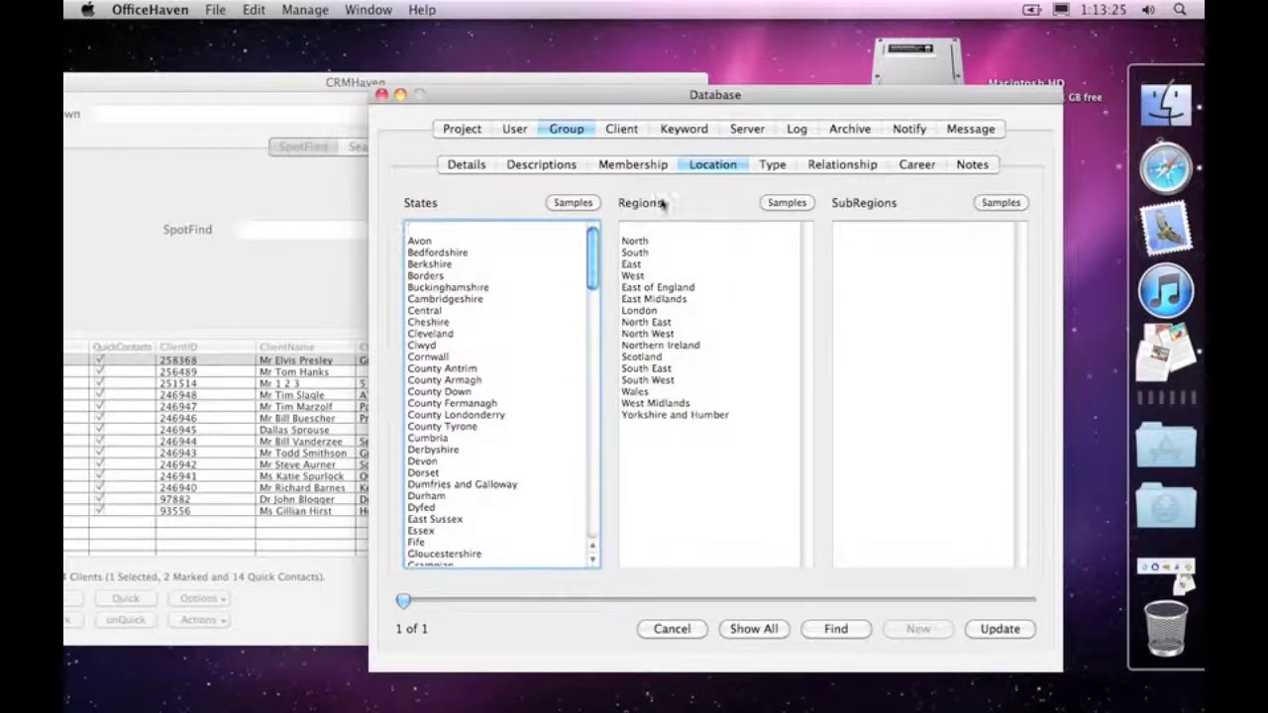
left_click(612, 166)
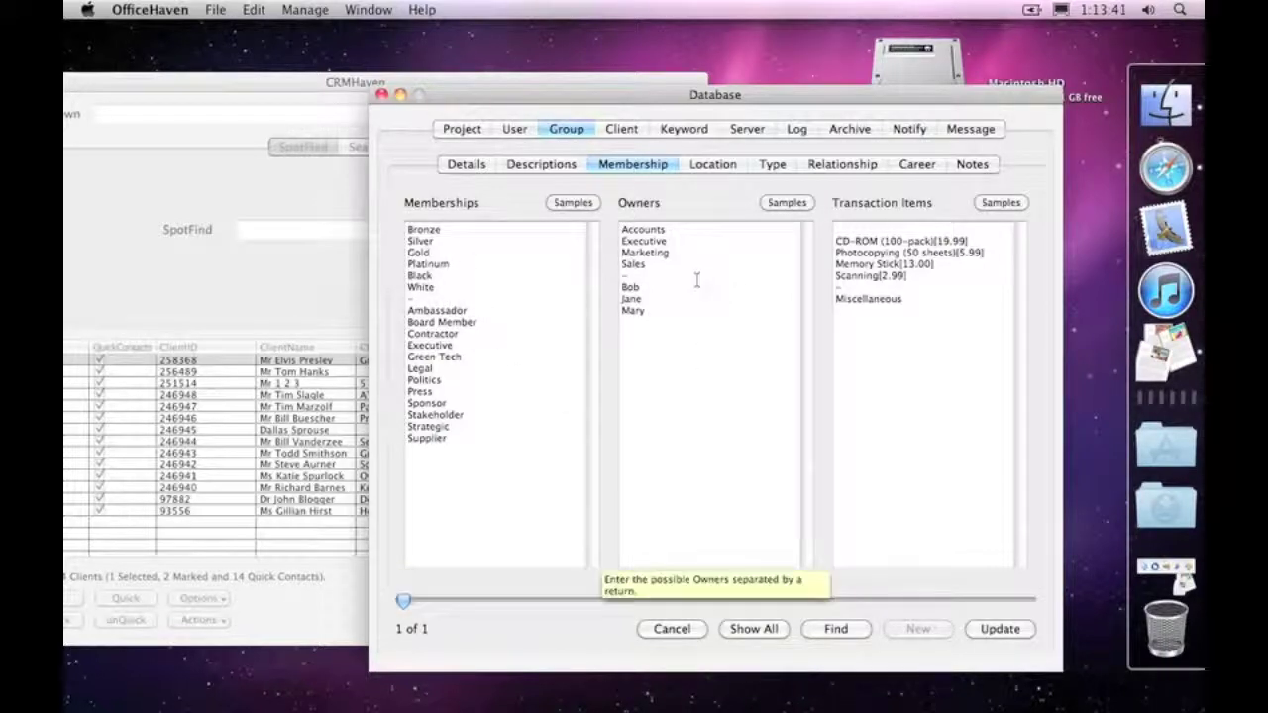
Fill the group's SubRegions and Industries lists with sample entries
left_click(877, 233)
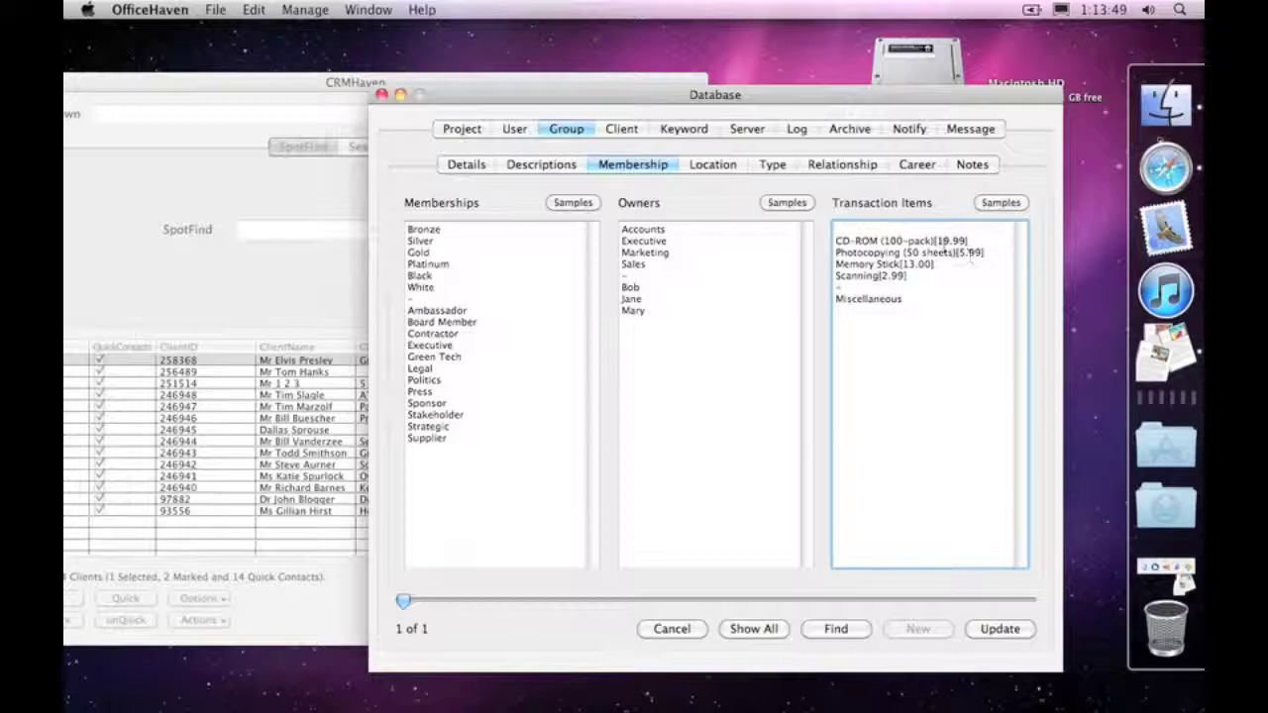
left_click(710, 169)
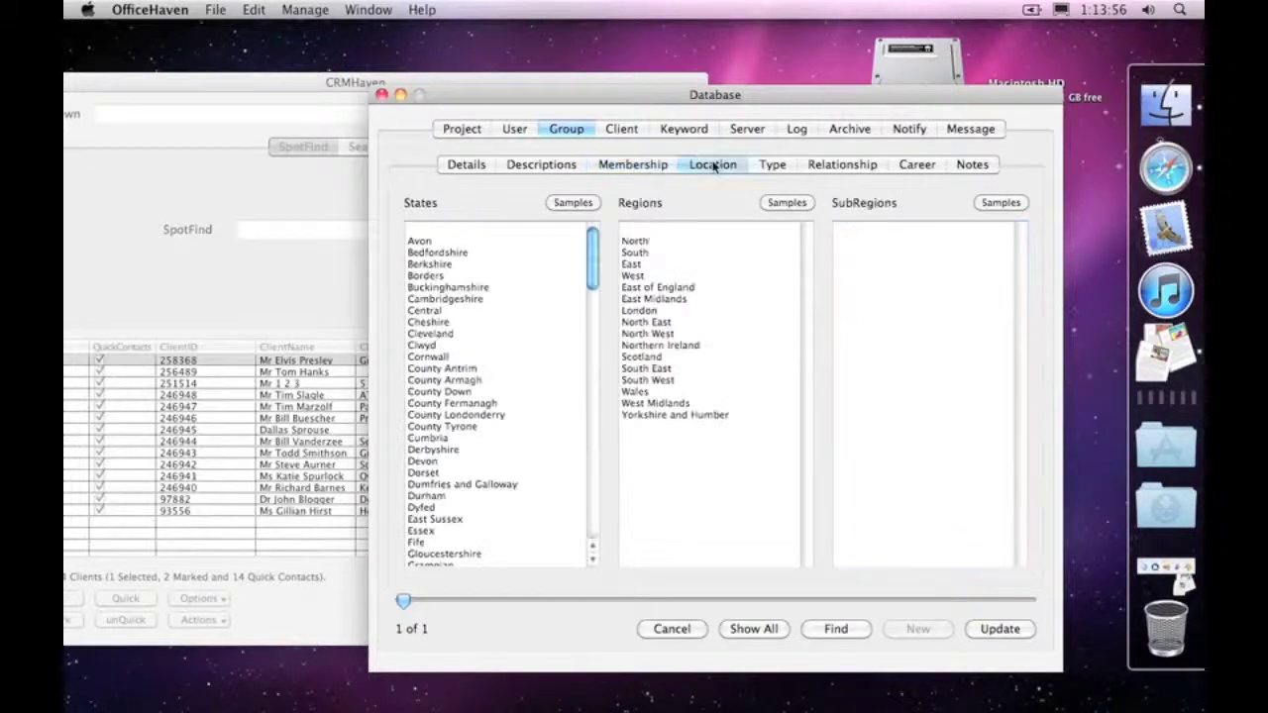
left_click(1012, 204)
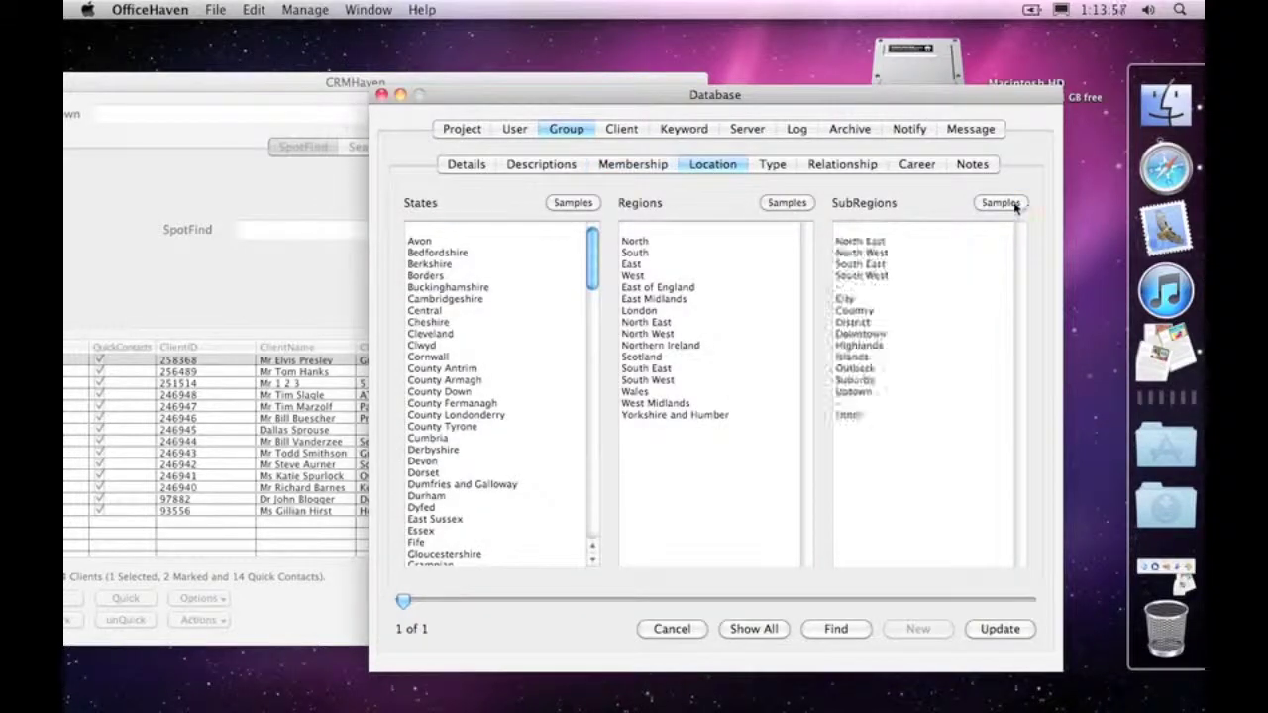
left_click(777, 171)
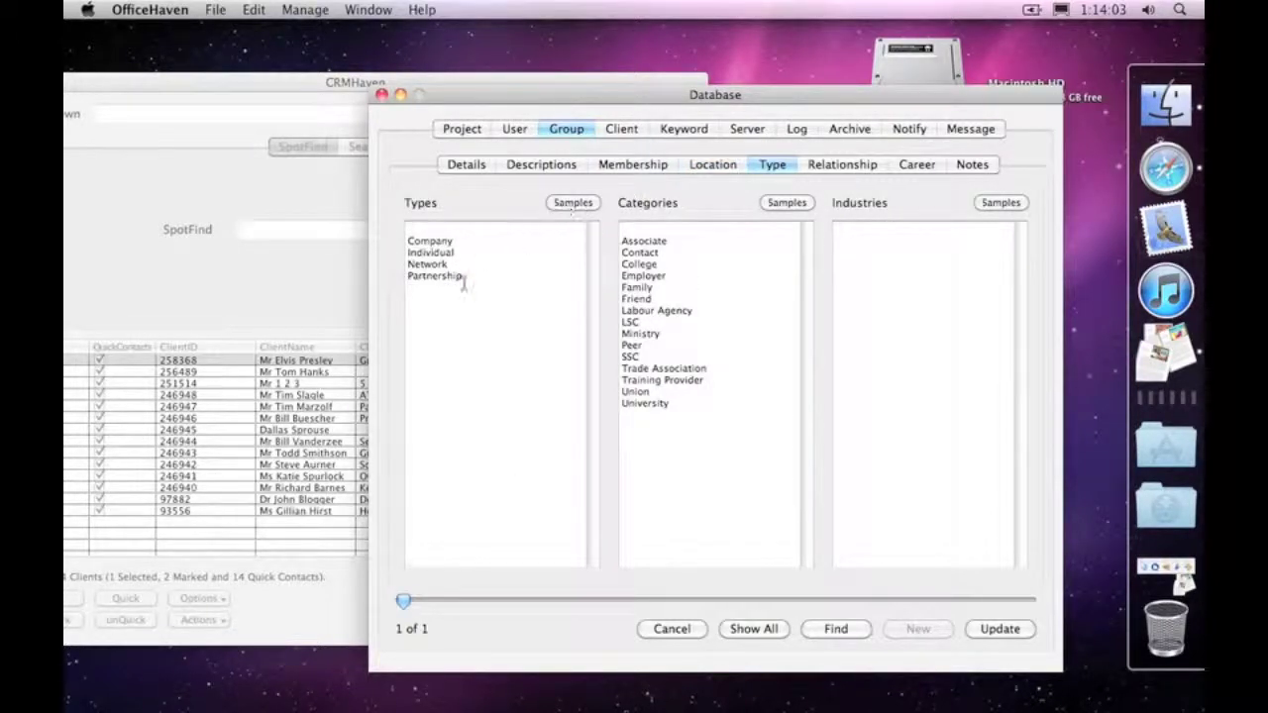
left_click(998, 203)
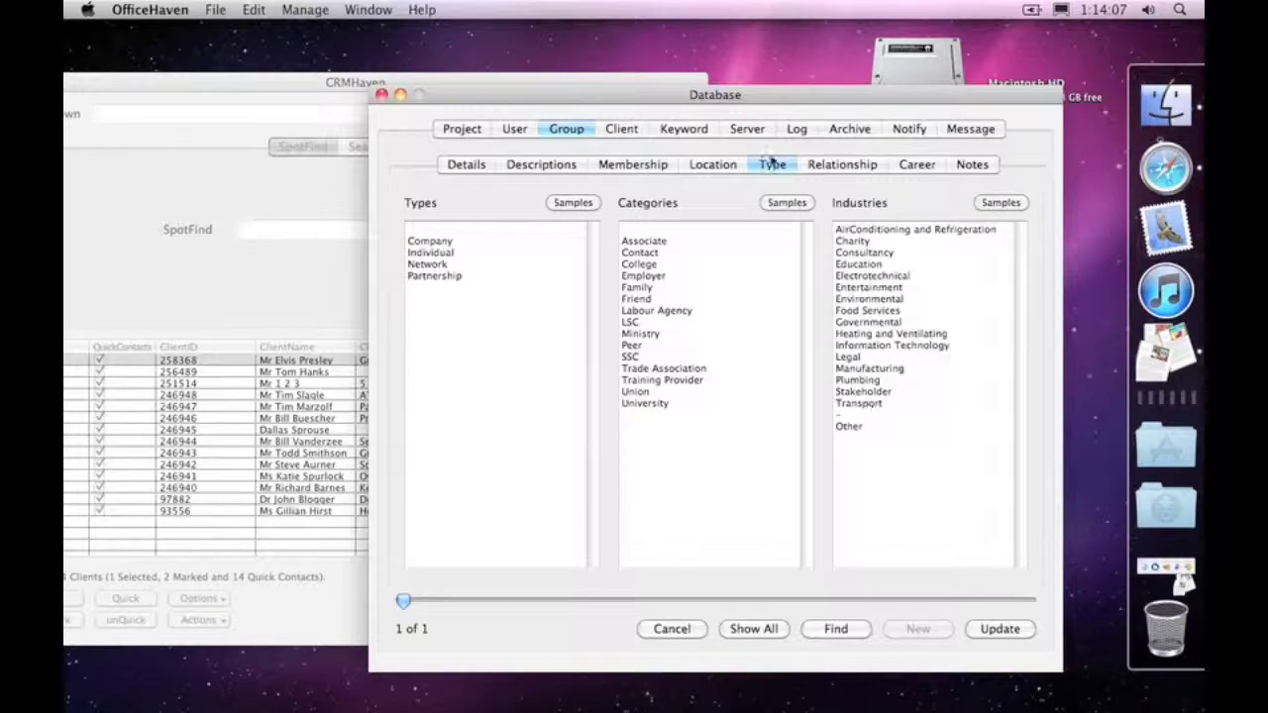
Fill the Career page's Employees list with sample ranges
left_click(848, 164)
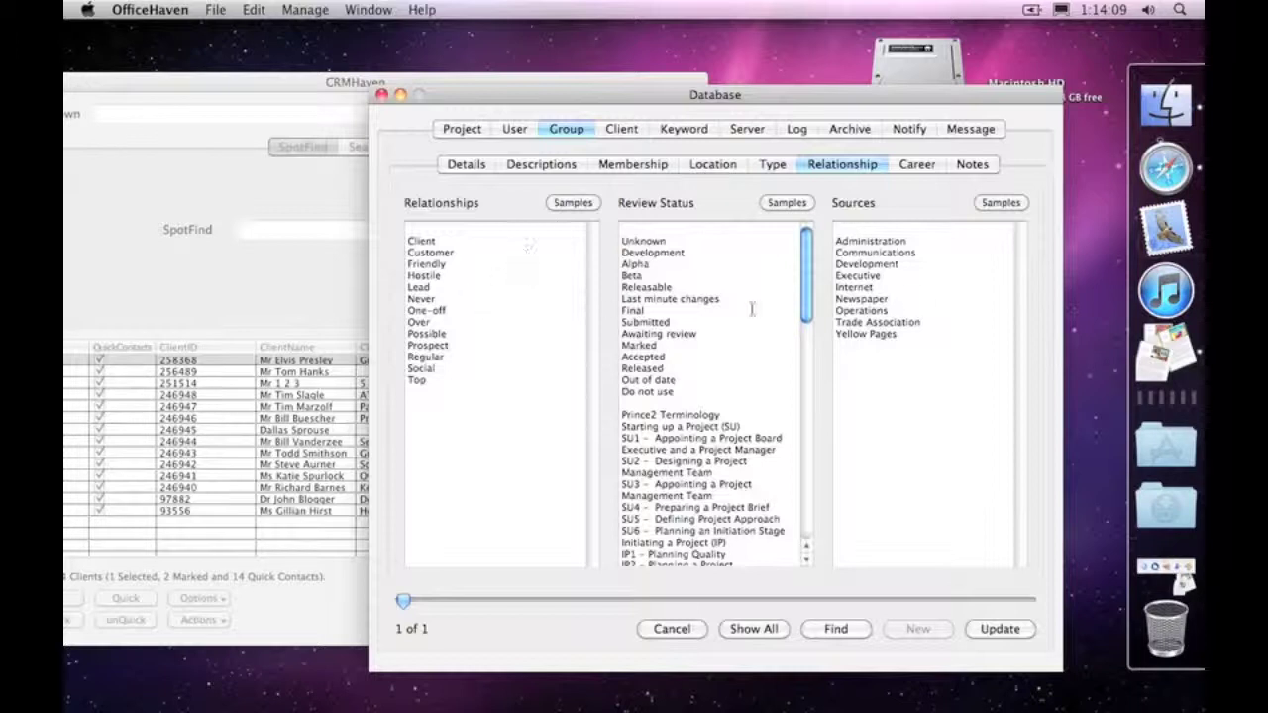
left_click(909, 166)
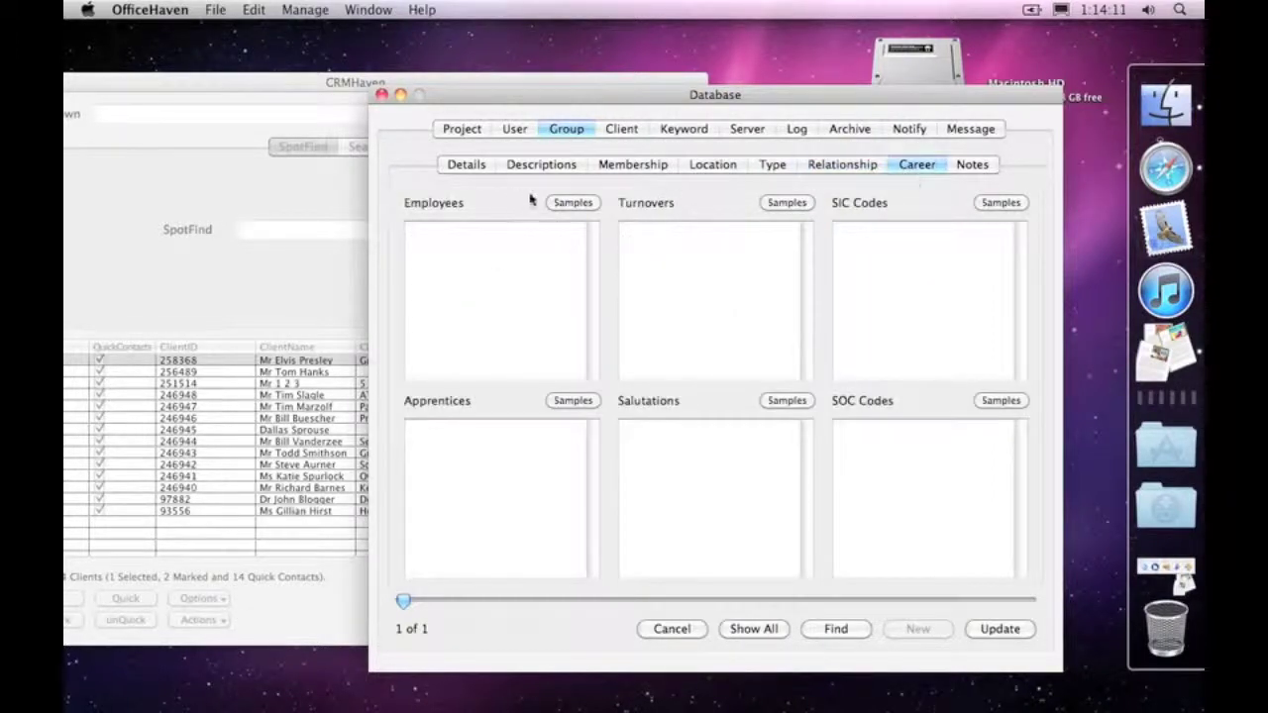
left_click(573, 202)
Fill Turnovers, SIC Codes, SOC Codes, Salutations and Apprentices with sample entries
left_click(787, 202)
left_click(999, 202)
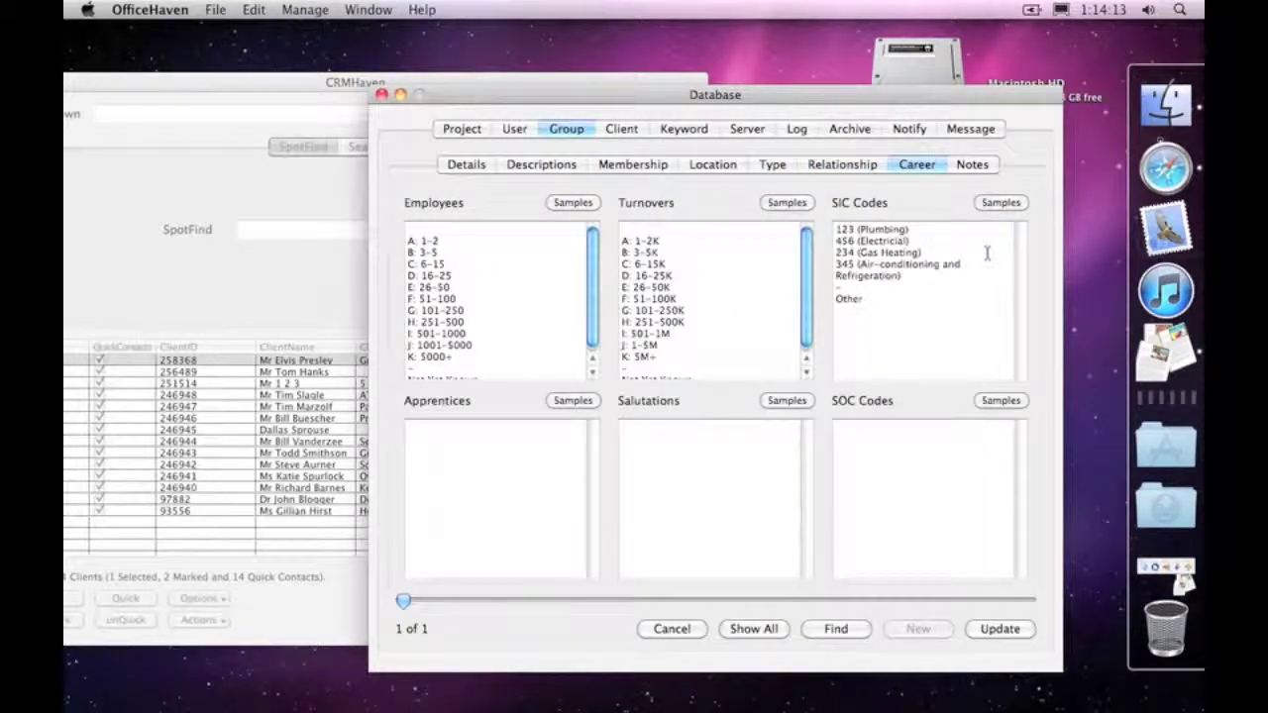
left_click(999, 400)
left_click(786, 400)
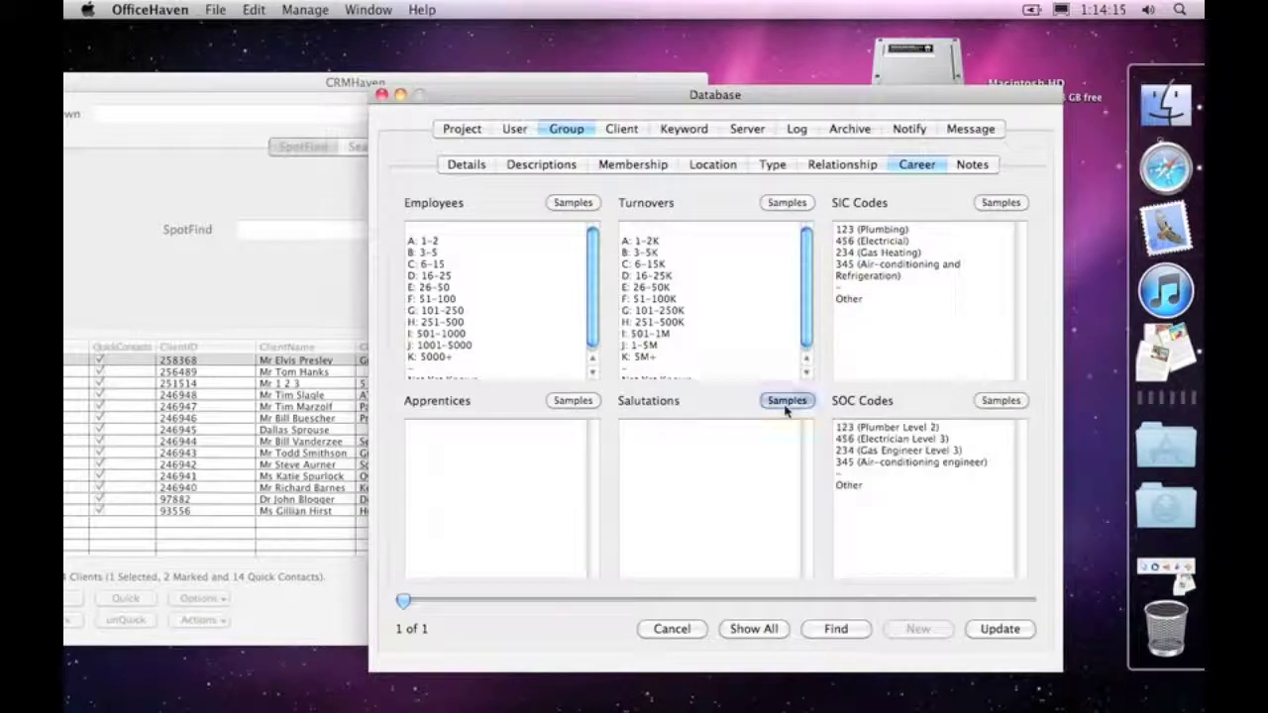
left_click(572, 400)
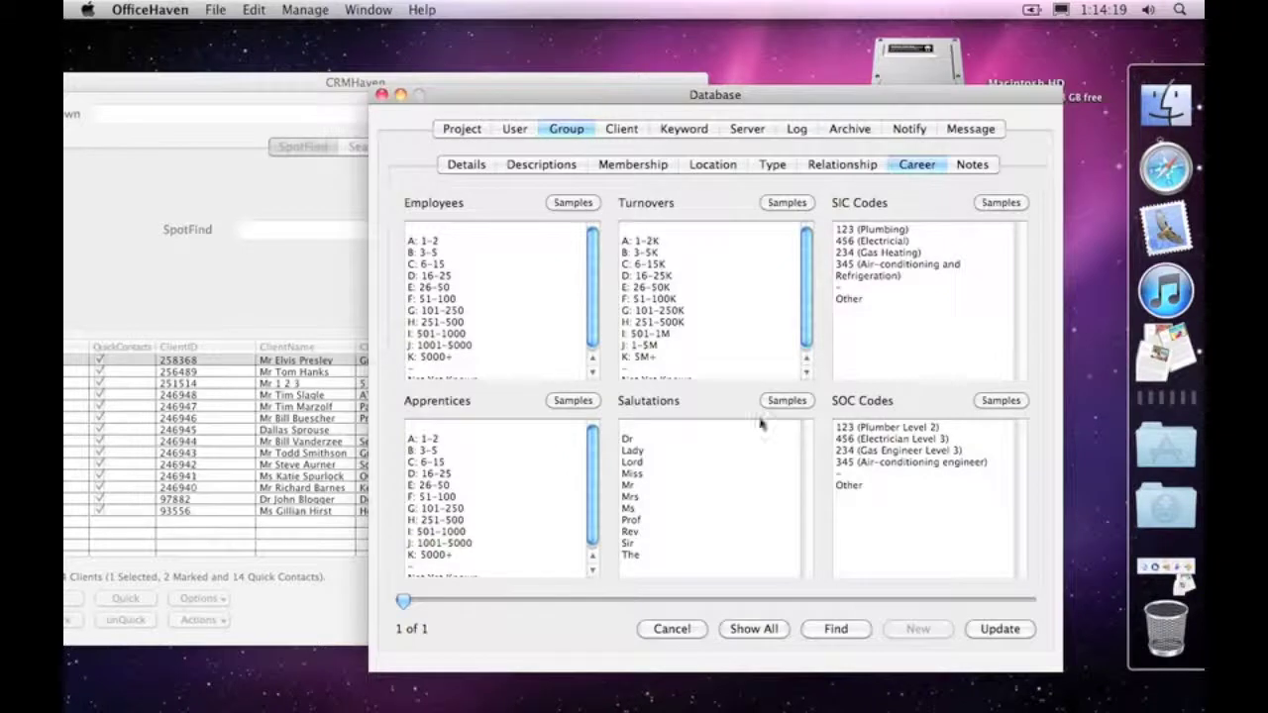
Clear every Turnovers entry and add a blank line after 'B: 3-5' in Employees
left_click(656, 238)
left_click_drag(656, 235, 678, 464)
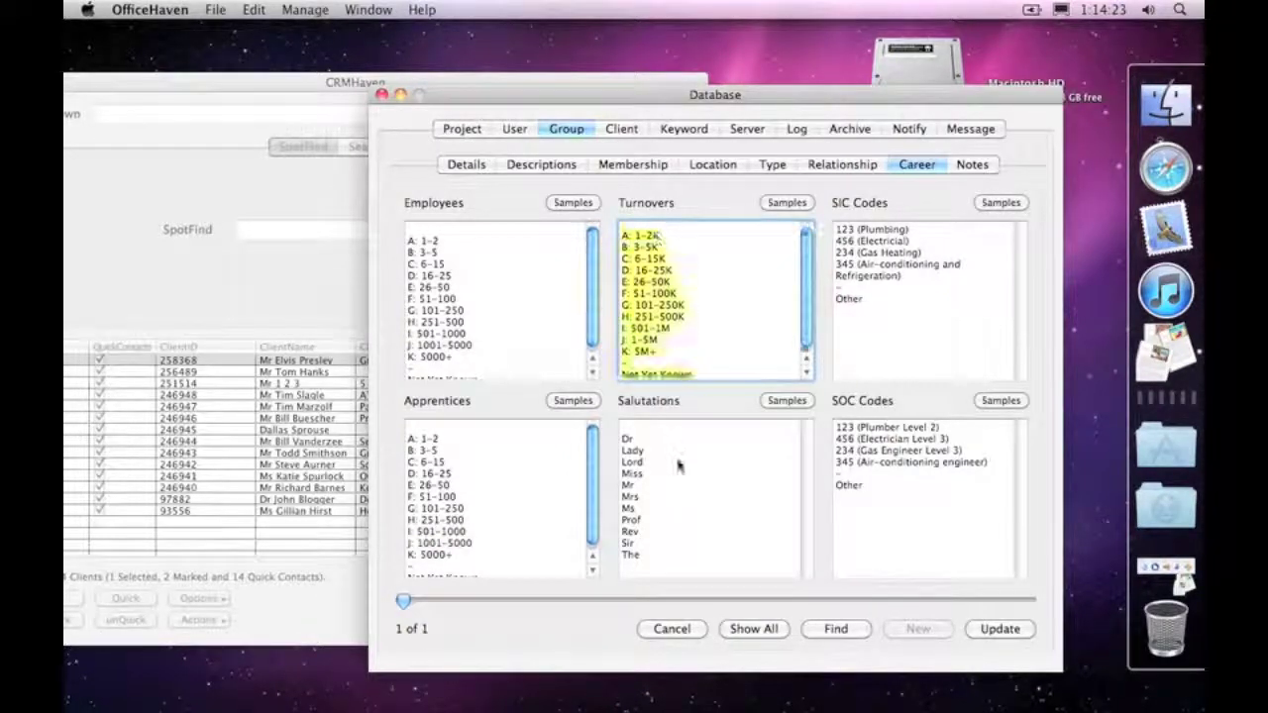
key("BackSpace")
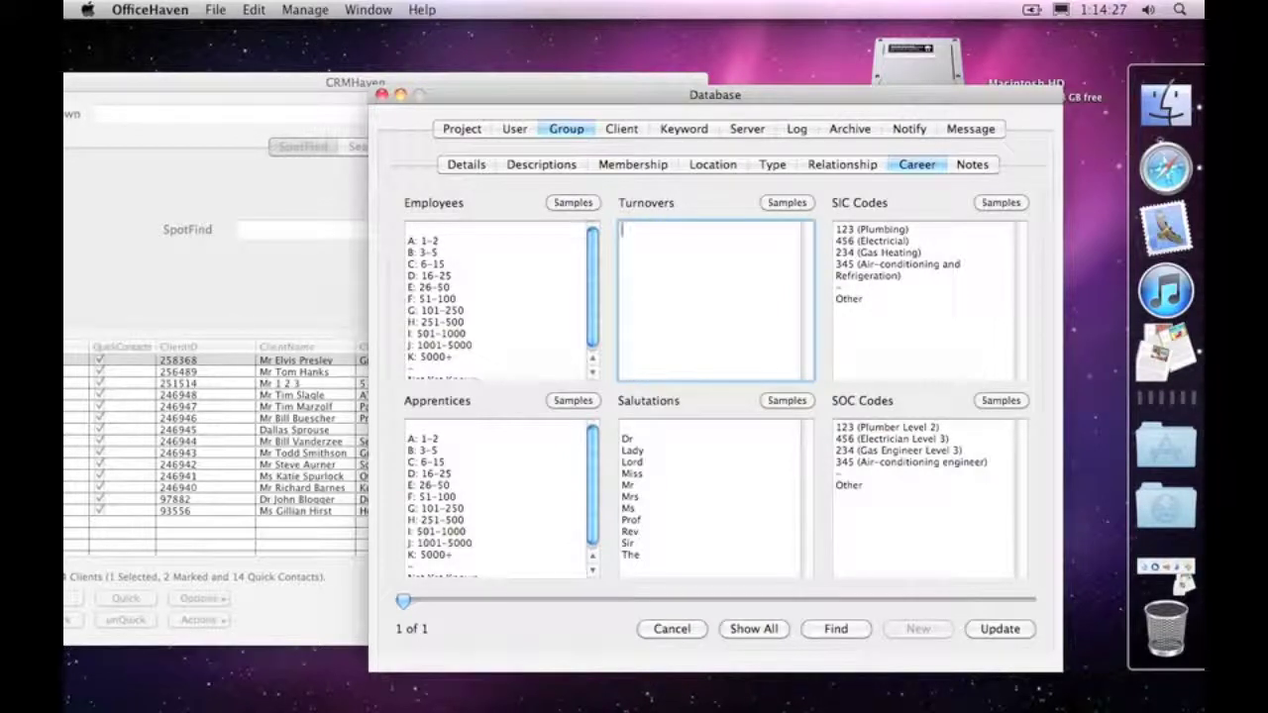
left_click(460, 251)
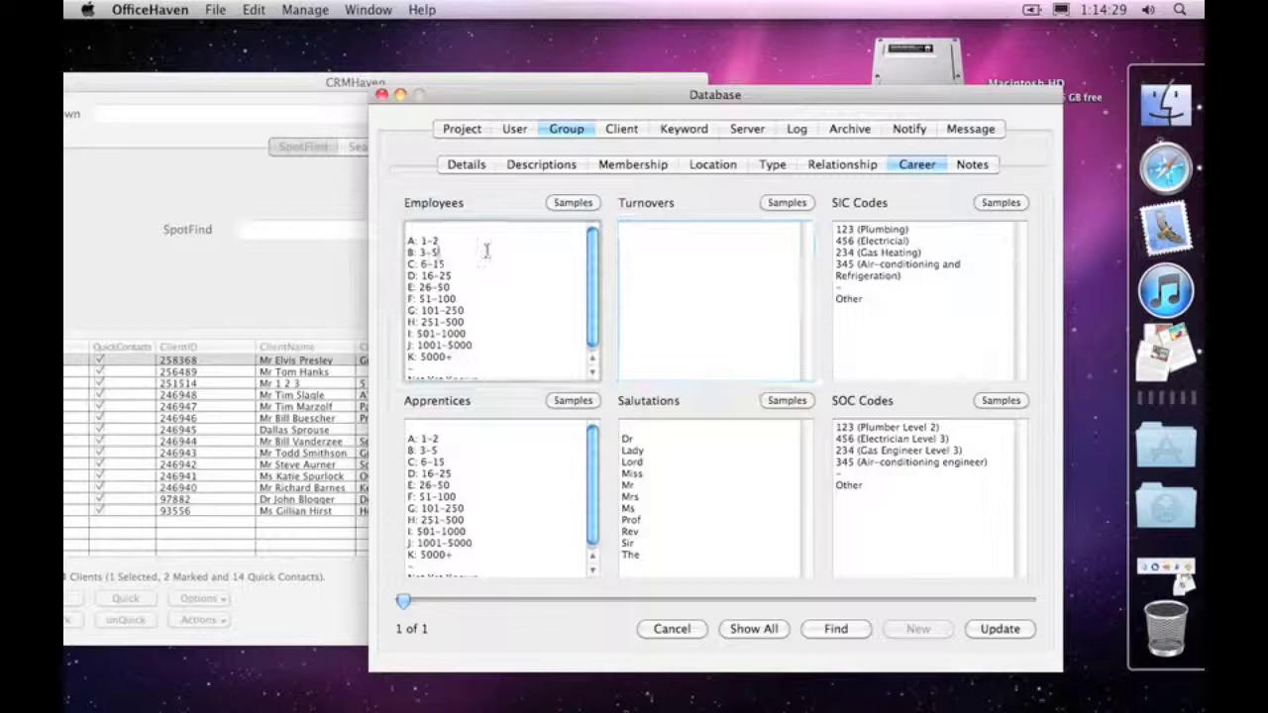
key("Return")
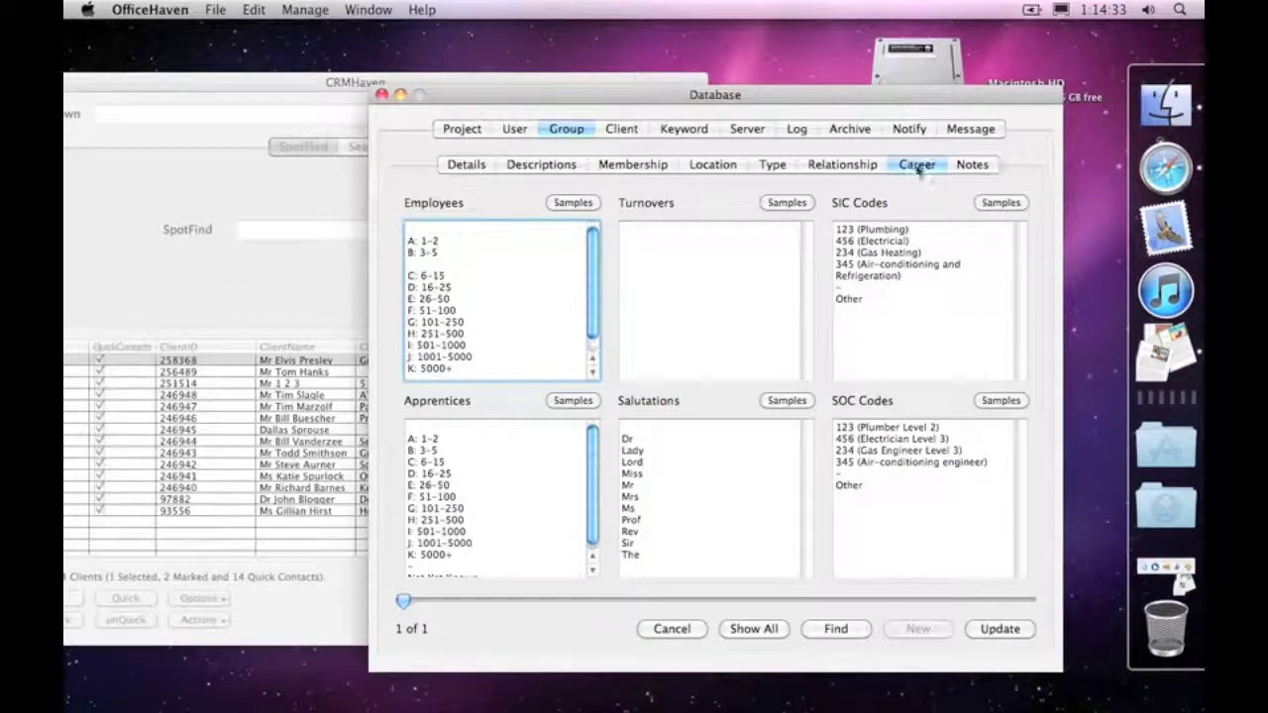
Review the Descriptions, Details and Type tabs, then select every entry in the Relationships list
left_click(580, 165)
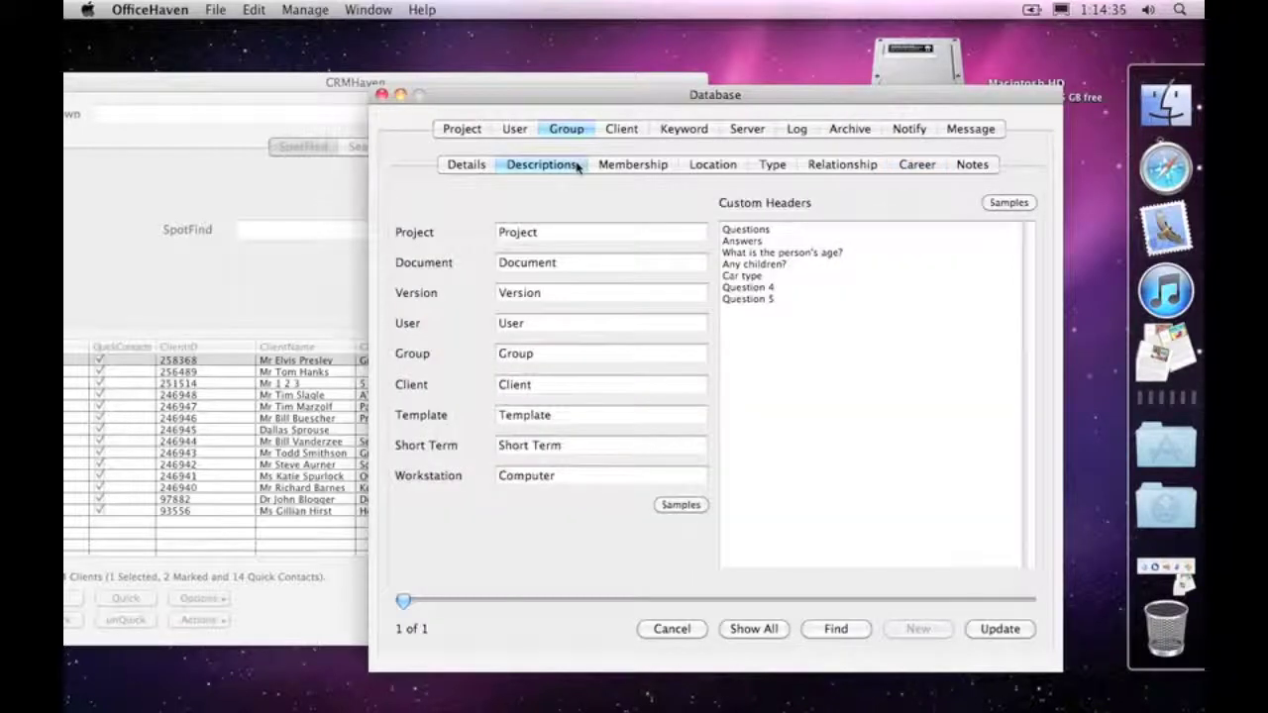
left_click(460, 167)
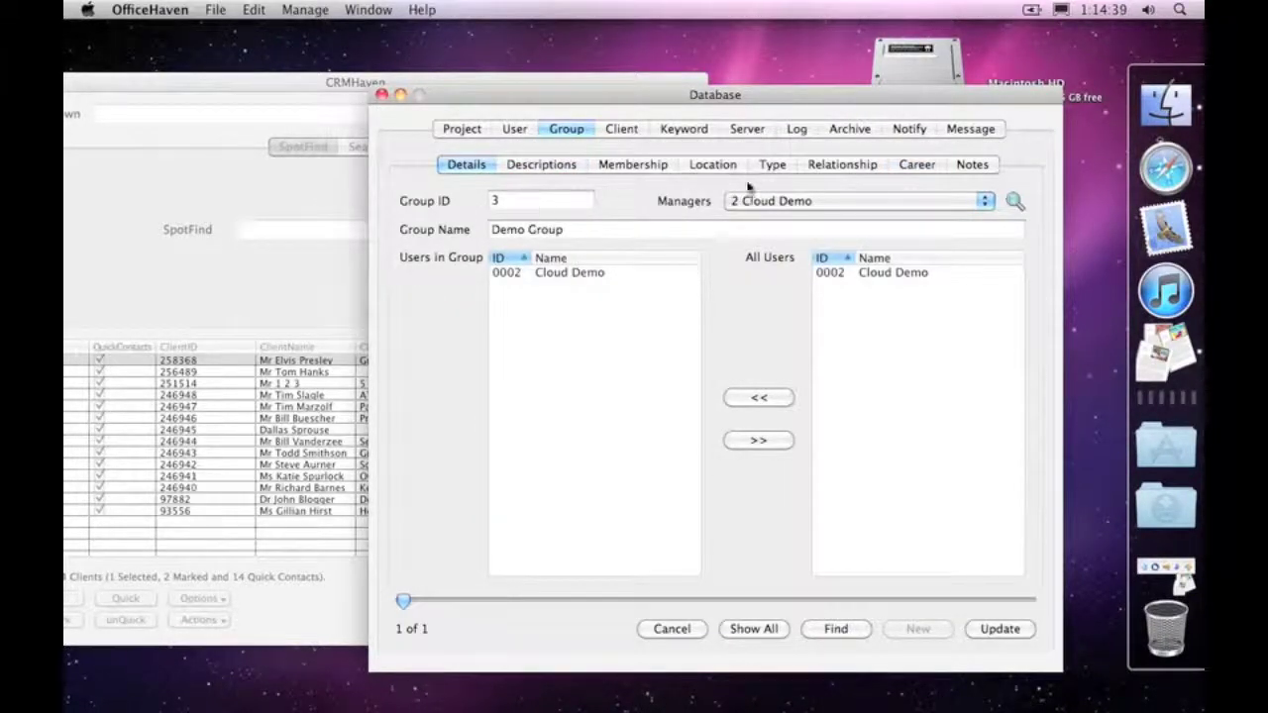
left_click(779, 165)
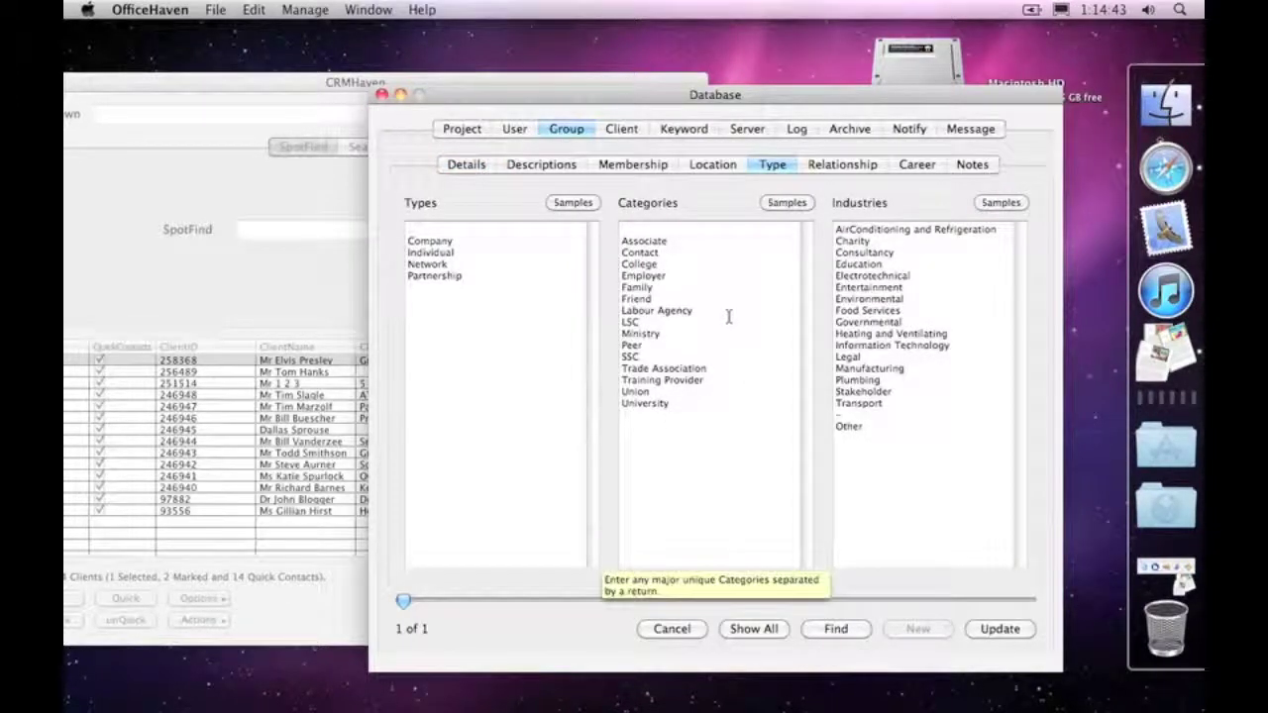
left_click(459, 166)
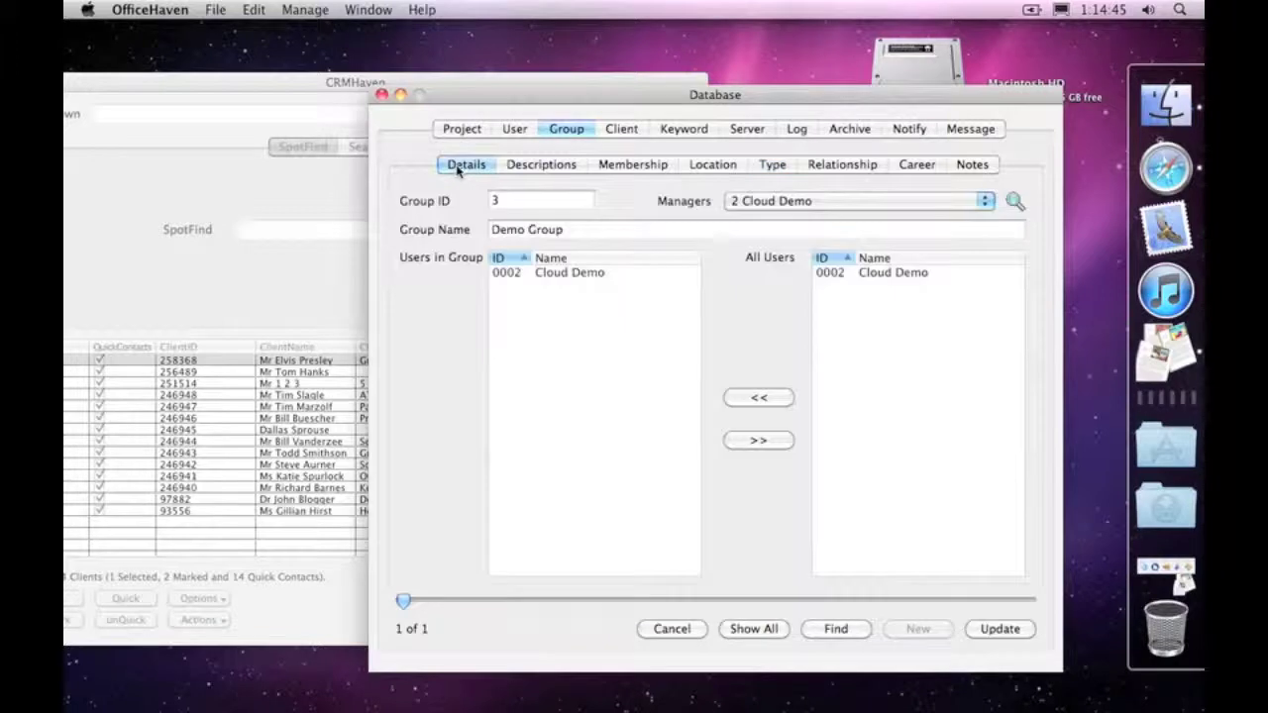
left_click(457, 170)
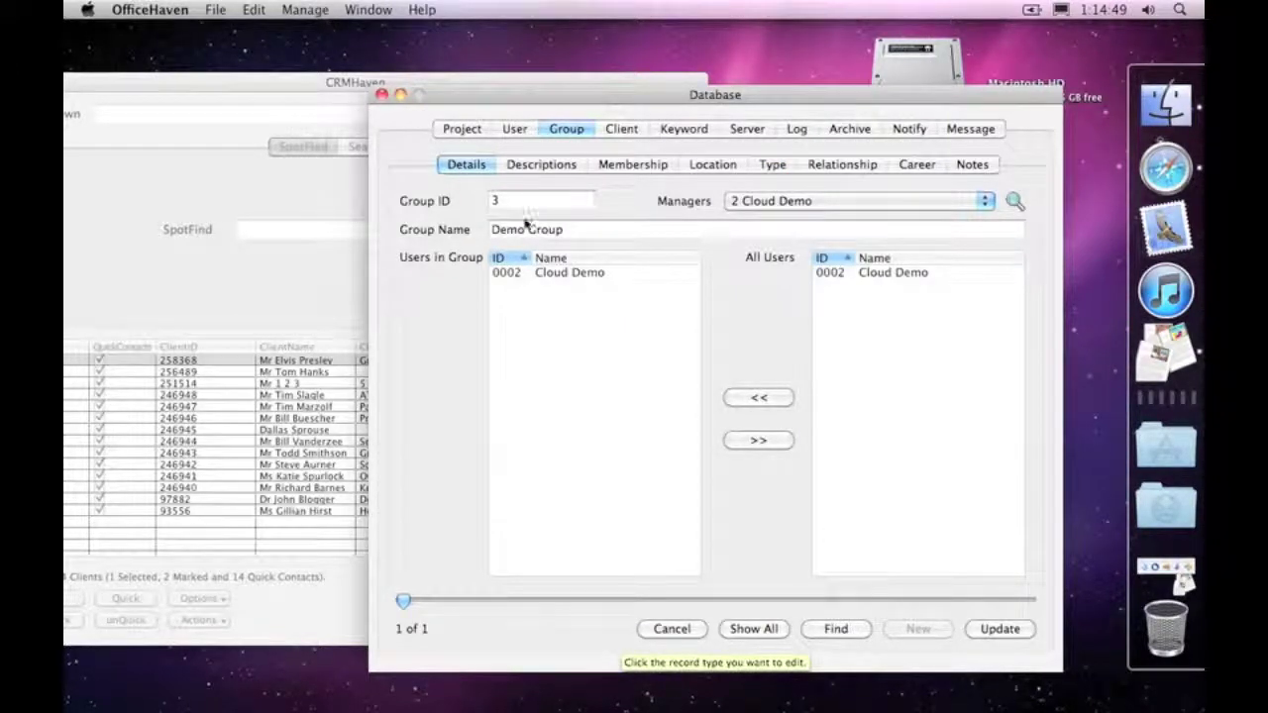
left_click(833, 166)
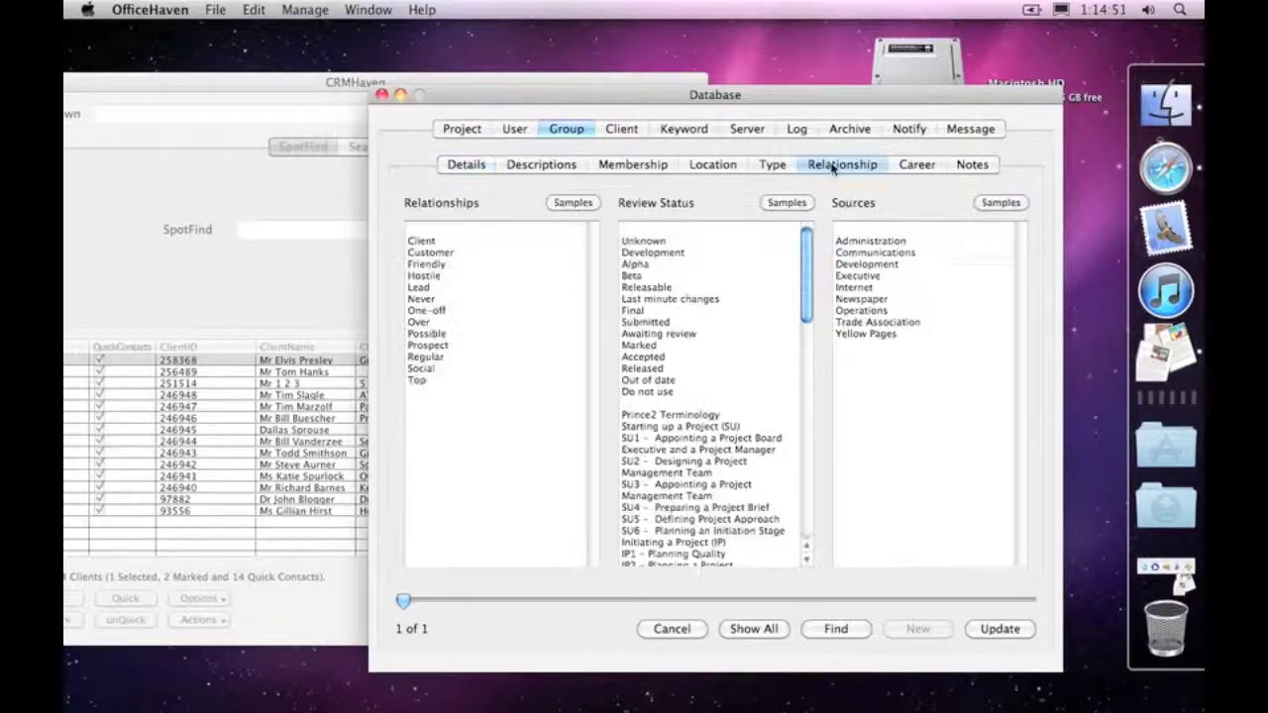
left_click_drag(462, 408, 435, 241)
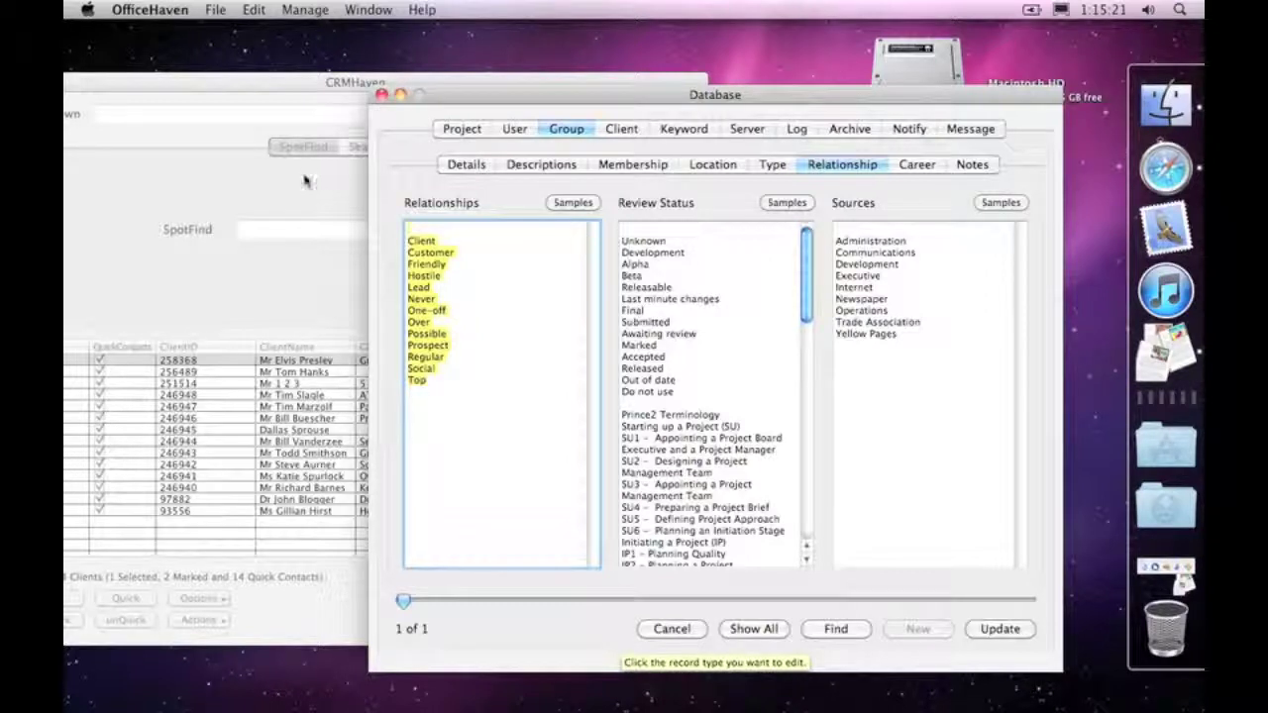
Bring the 14-client list window in front of the Database window and move it toward the screen centre
left_click(230, 254)
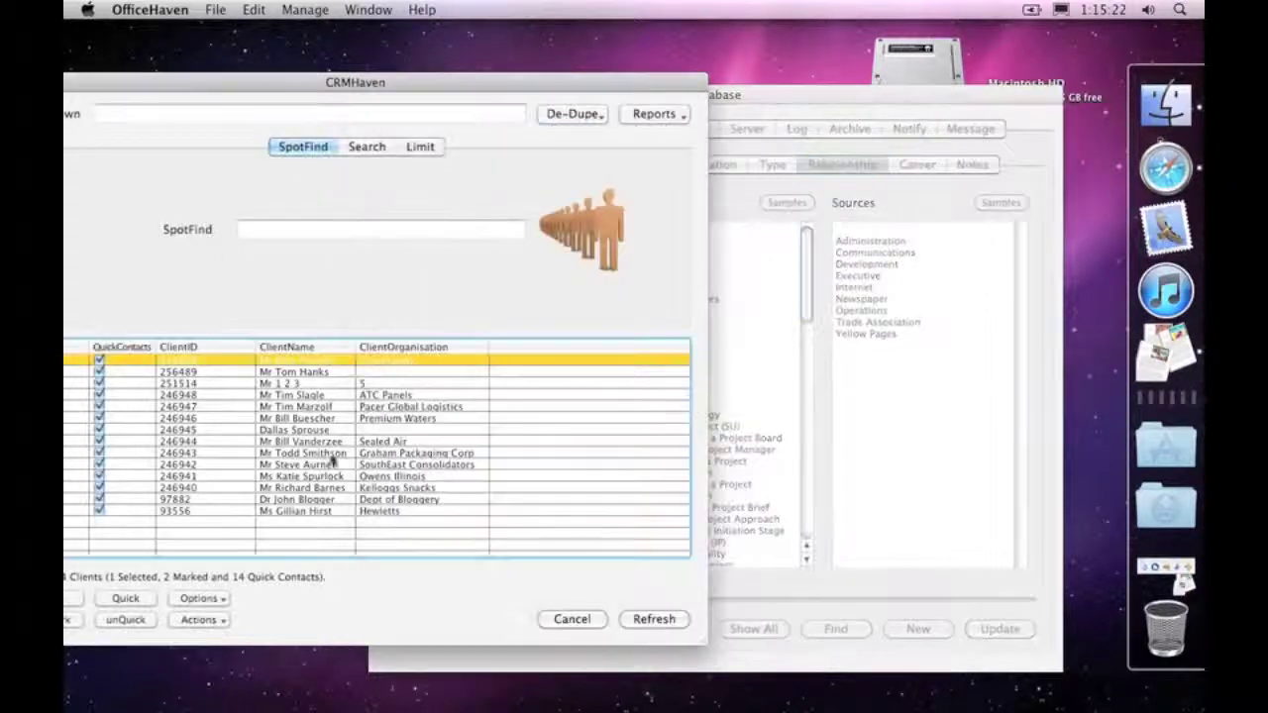
left_click(197, 598)
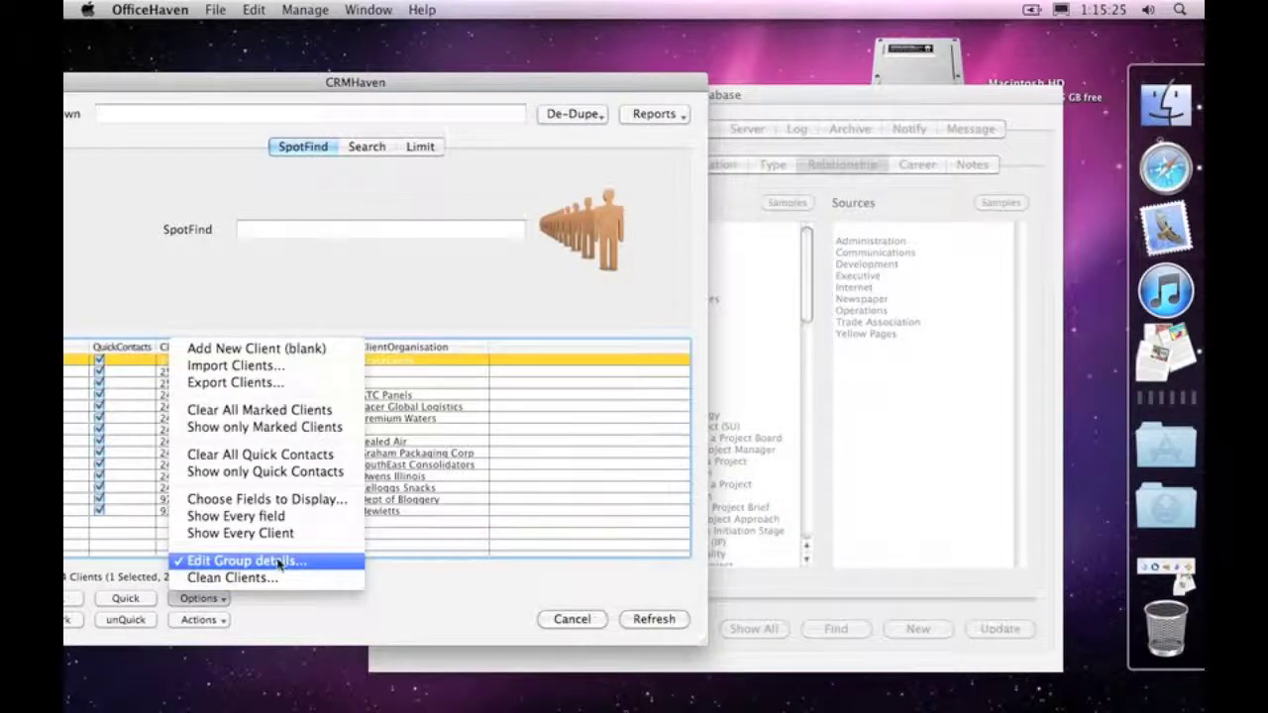
left_click(285, 240)
left_click_drag(359, 83, 544, 88)
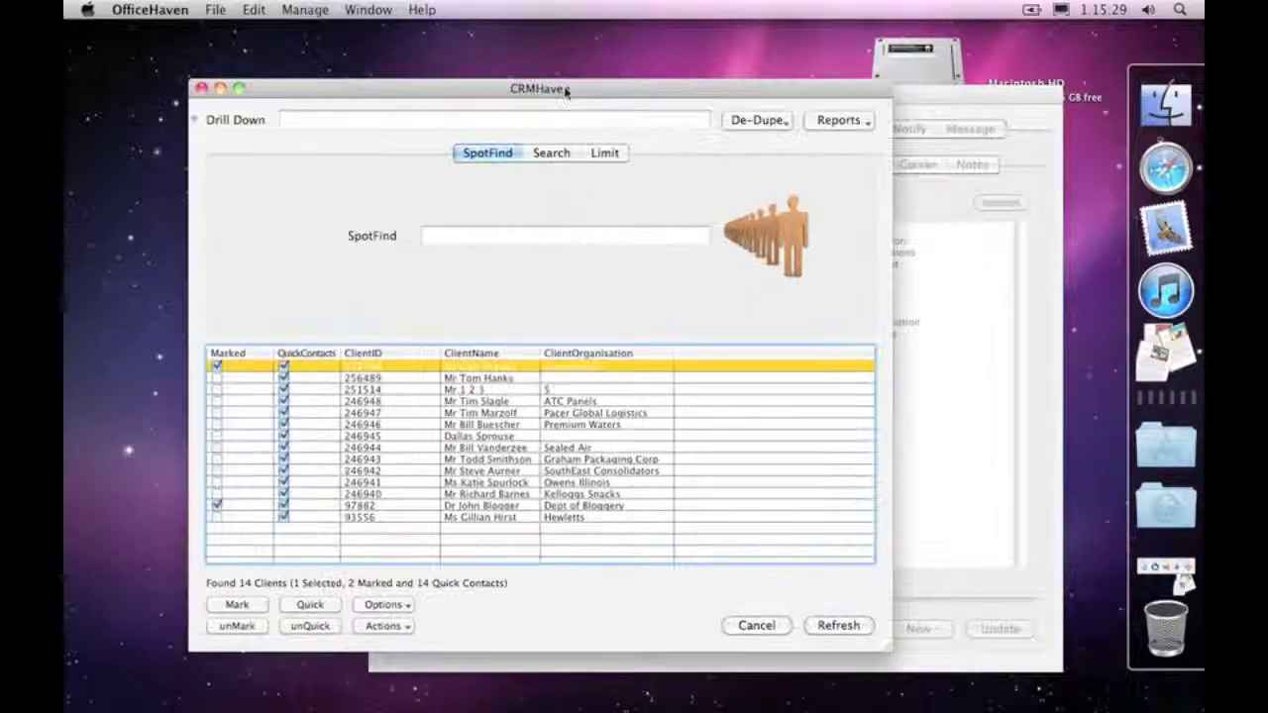